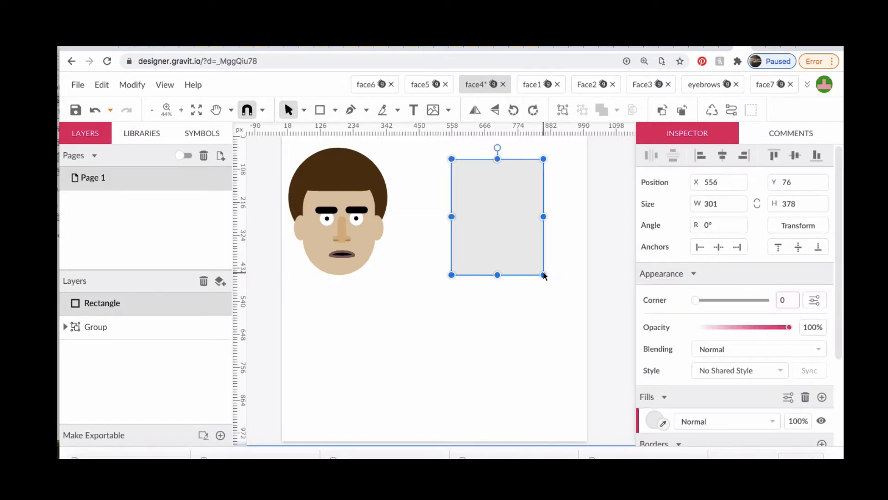
Round the head rectangle's corners to 151 and fill it with the light skin tone #EED9BB
left_click_drag(697, 303, 797, 301)
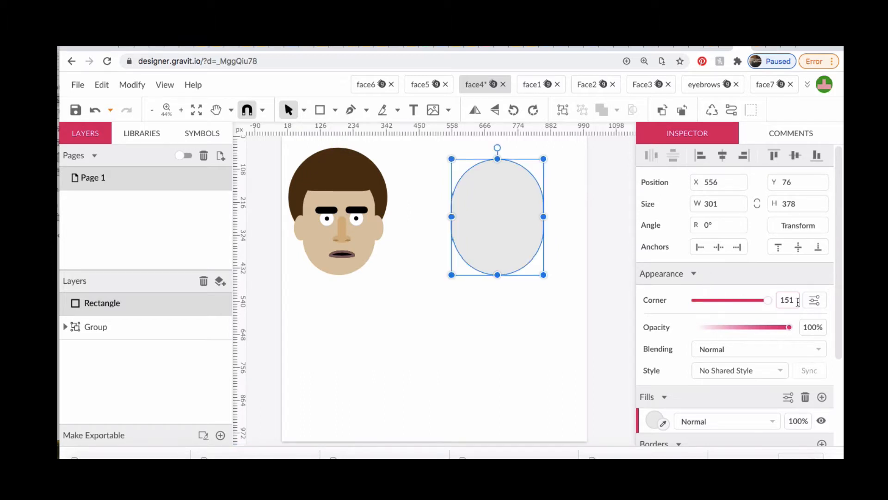
left_click(654, 422)
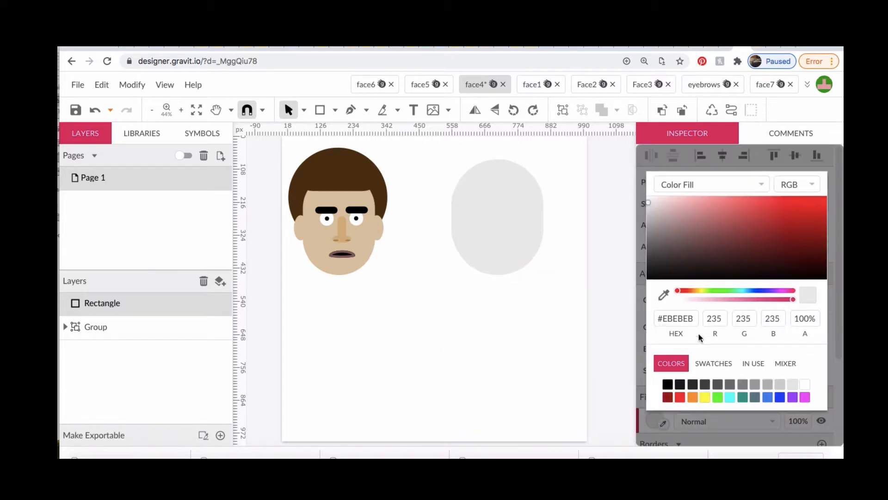
left_click(692, 399)
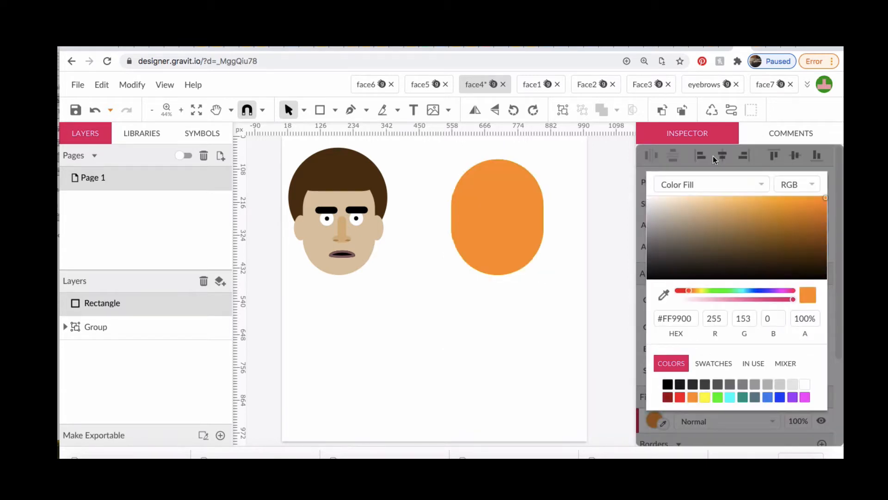
left_click(701, 202)
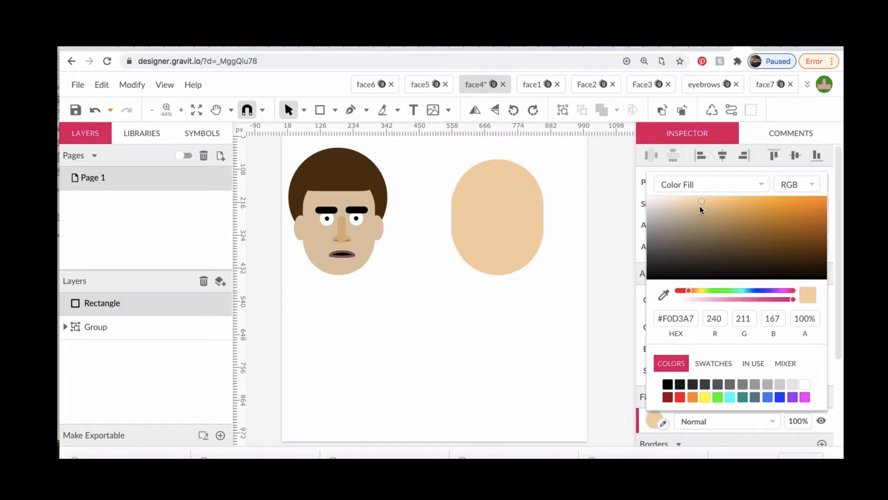
left_click(685, 202)
Draw a circle about 48 px wide as the face's left eye and fill it with white #FFFFFF
left_click(335, 110)
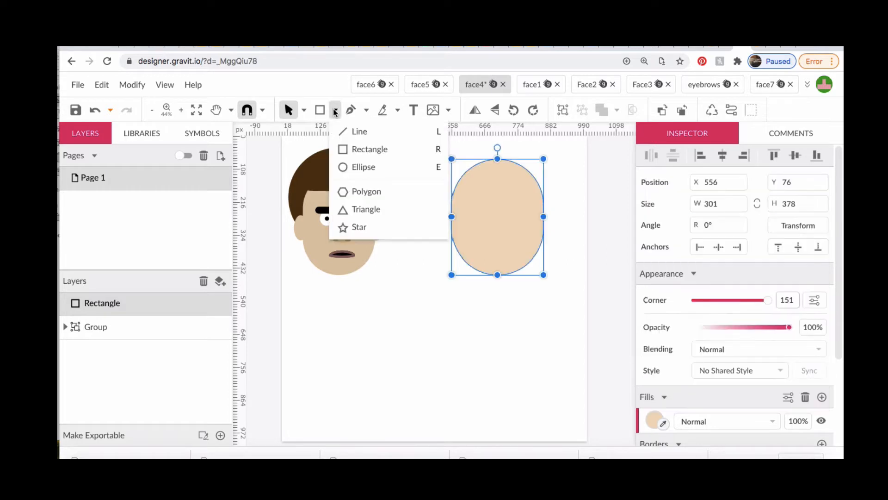
left_click(357, 166)
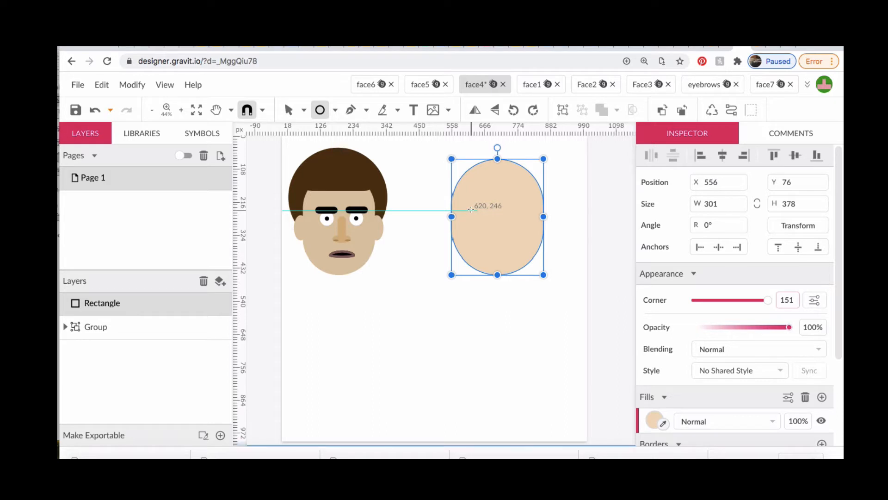
left_click_drag(471, 211, 485, 218)
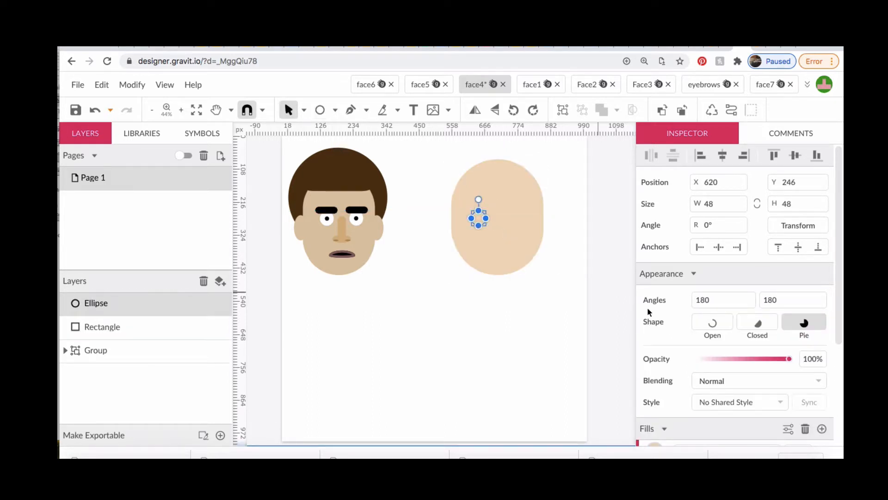
scroll(686, 376, "down", 1)
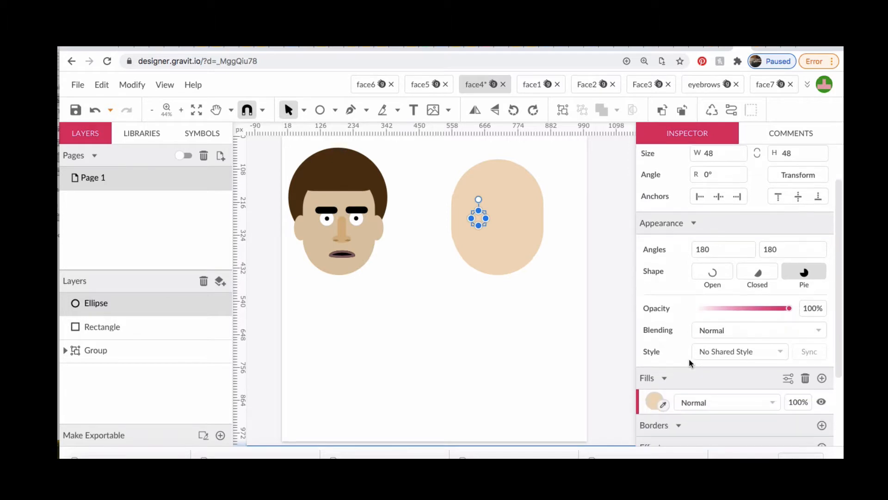
left_click(653, 401)
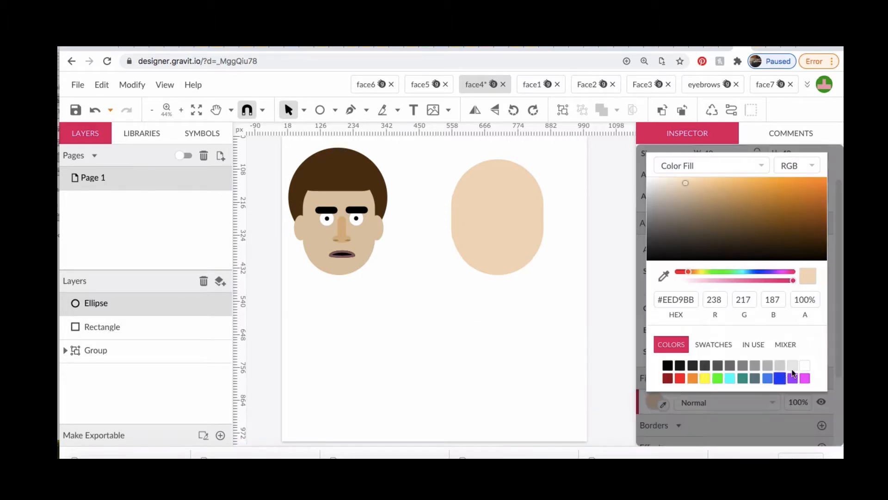
left_click(806, 366)
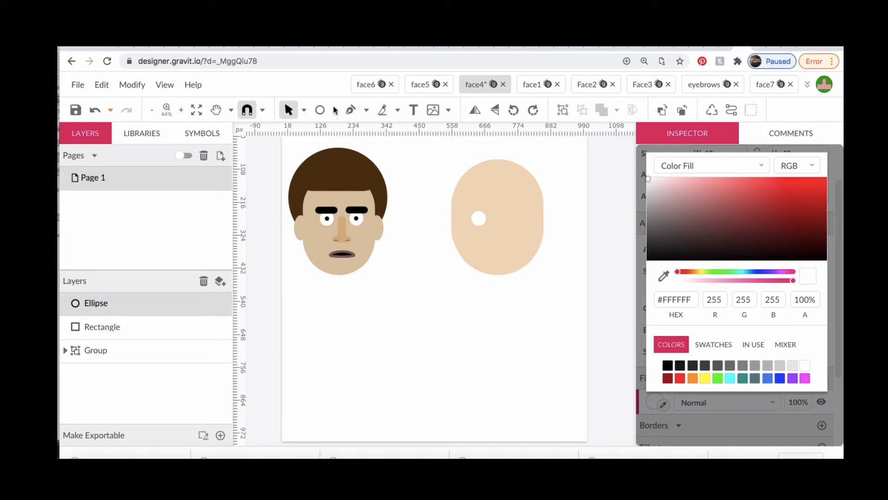
Draw a pupil circle about 10 px wide in the middle of the white eye and fill it with black #000000
left_click(320, 110)
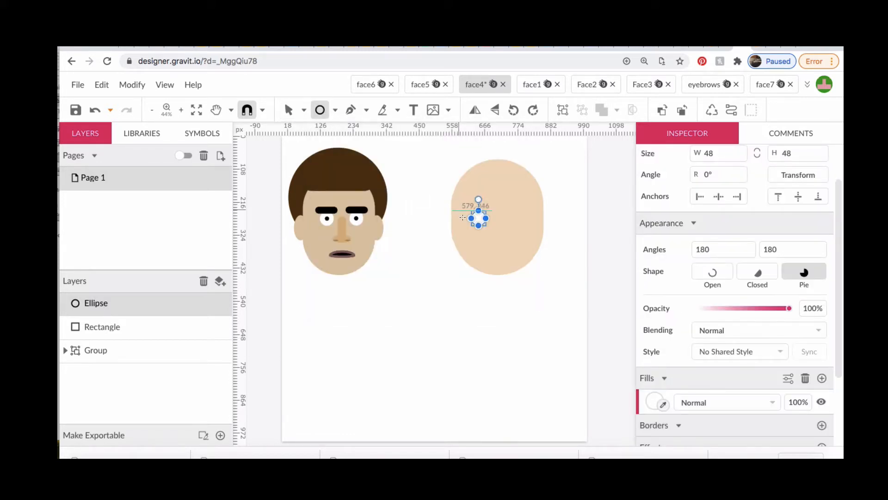
key("super+plus")
key("super+plus")
key("super+plus")
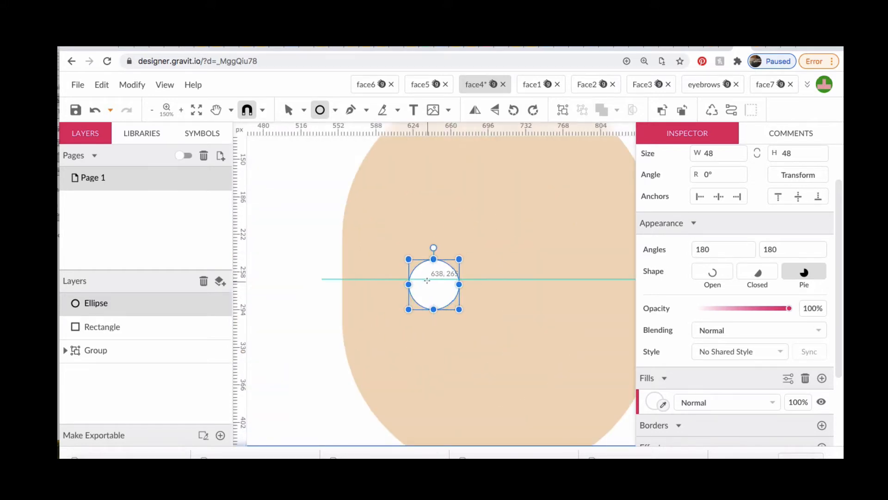
left_click_drag(430, 280, 438, 286)
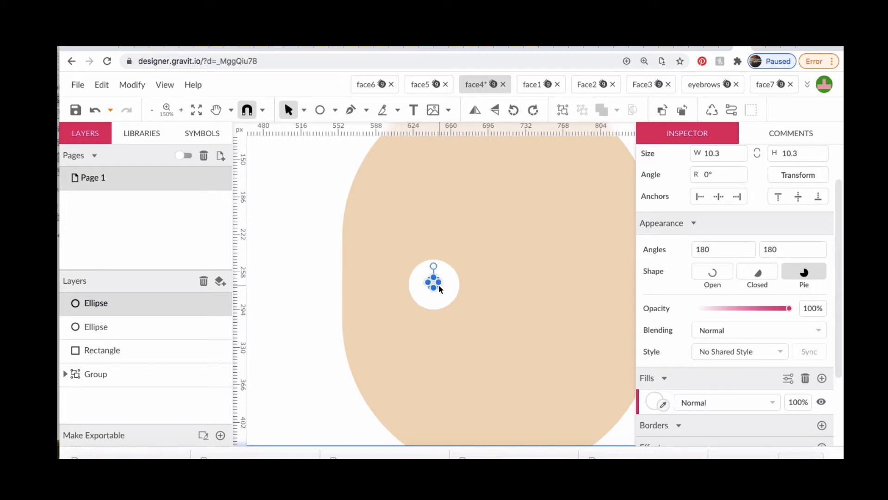
left_click(654, 401)
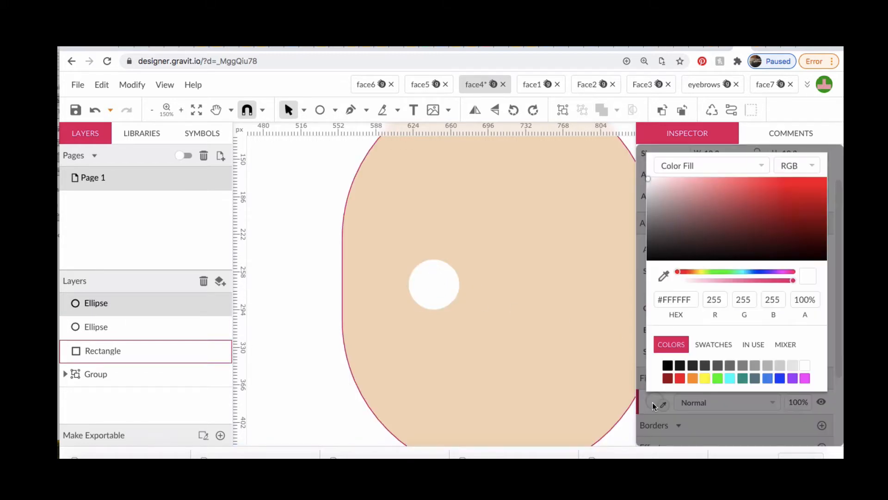
left_click(668, 365)
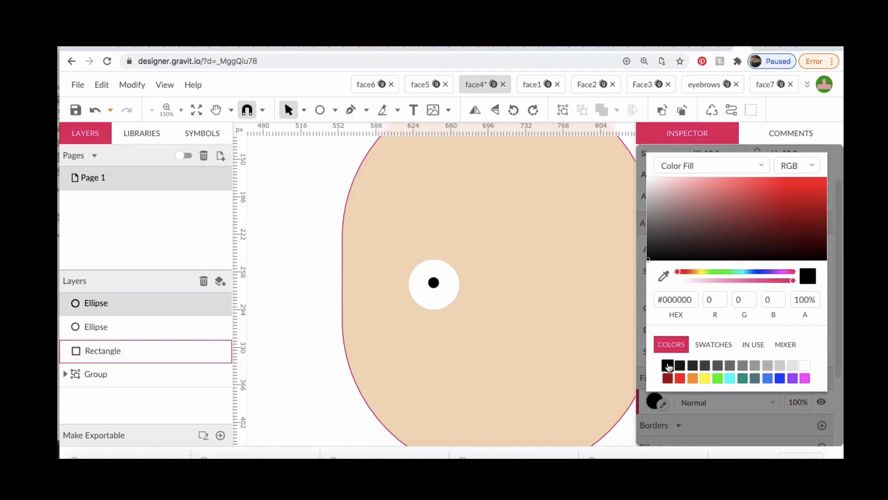
Duplicate the eye white together with its pupil and place the copy level on the right side of the face
left_click(443, 270, "shift")
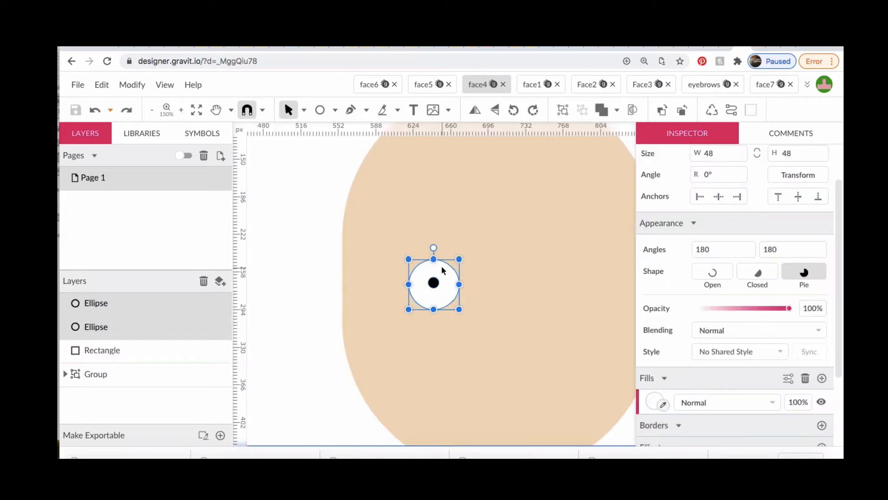
key("alt")
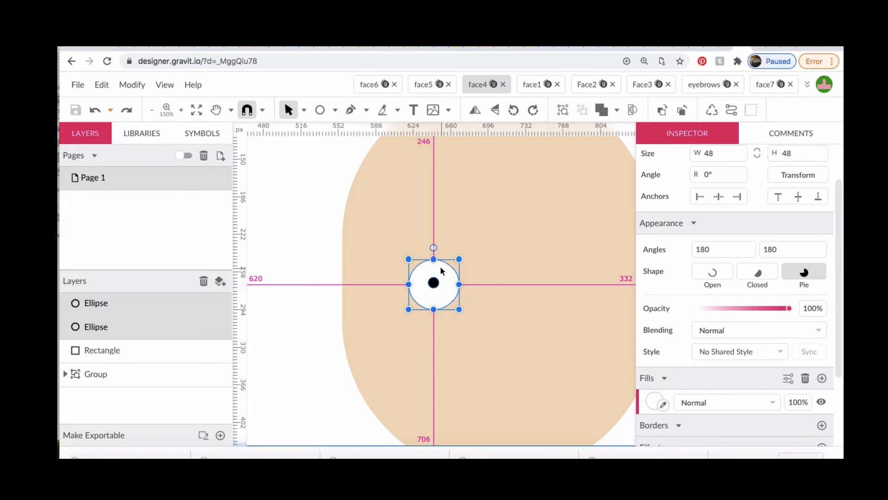
left_click_drag(443, 270, 583, 276)
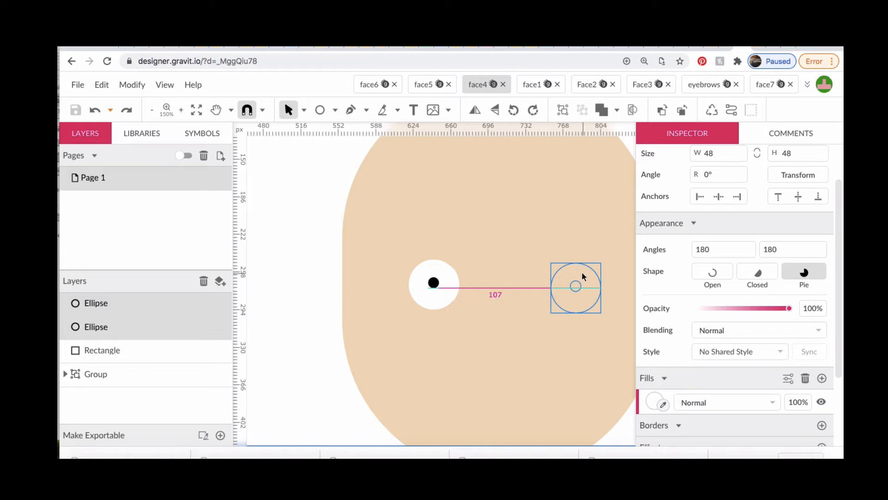
mouse_move(583, 276)
left_mouse_down()
mouse_move(596, 312)
mouse_move(589, 264)
mouse_move(596, 271)
left_mouse_up()
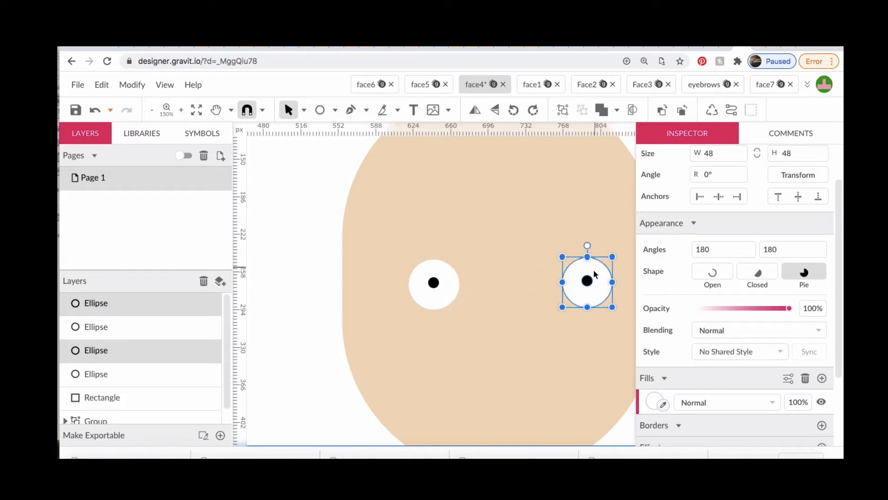
Add the left eye's white circle to the selected right eye and apply Align Middle to line them up
left_click(428, 300, "shift")
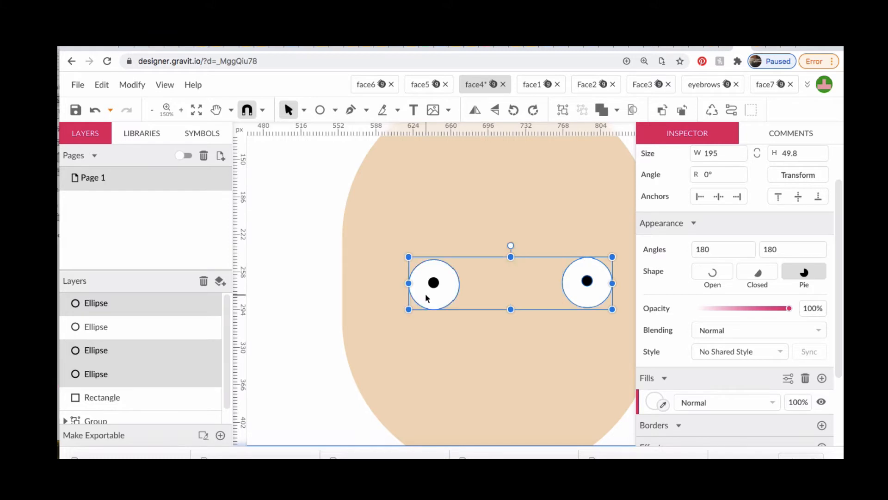
left_click(134, 86)
mouse_move(151, 127)
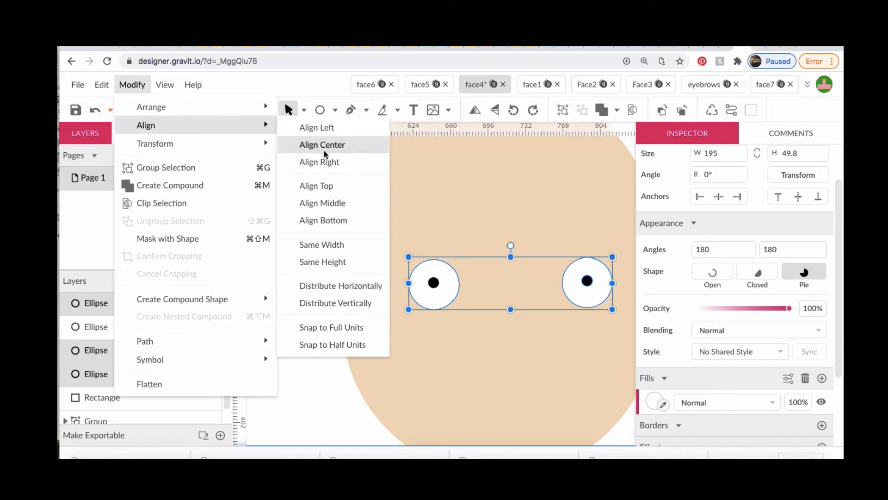
left_click(333, 202)
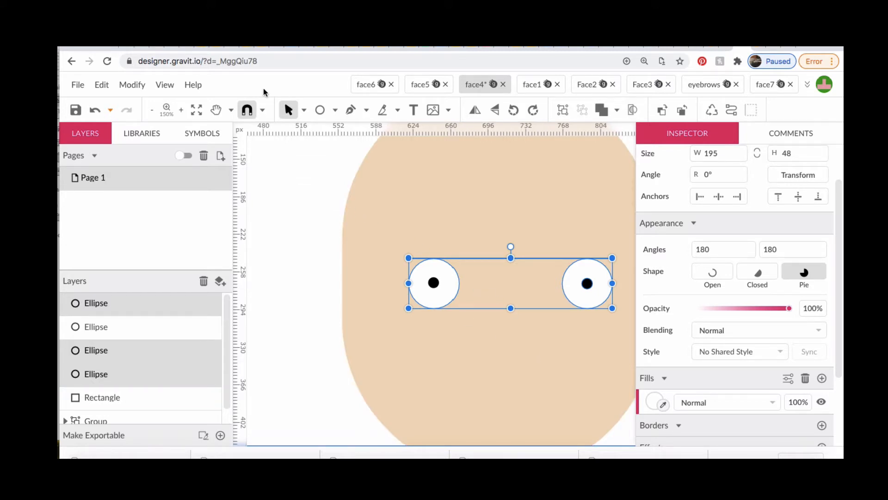
Draw an eyebrow rectangle about 80 by 24 px over the left eye, with corners rounded to 12 and a black fill
left_click(335, 110)
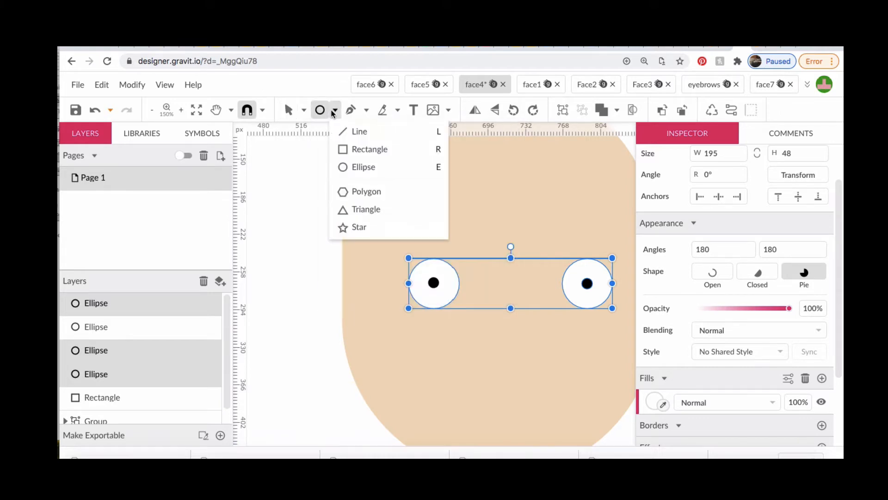
left_click(350, 149)
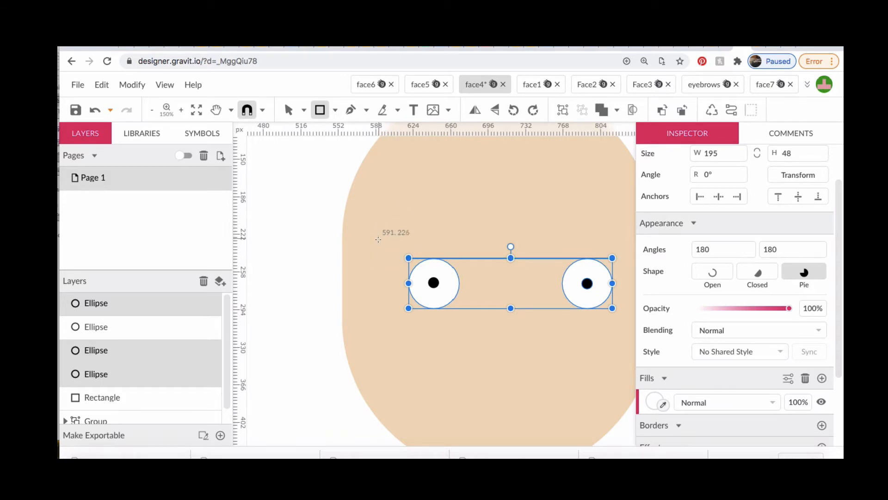
left_click_drag(390, 244, 473, 271)
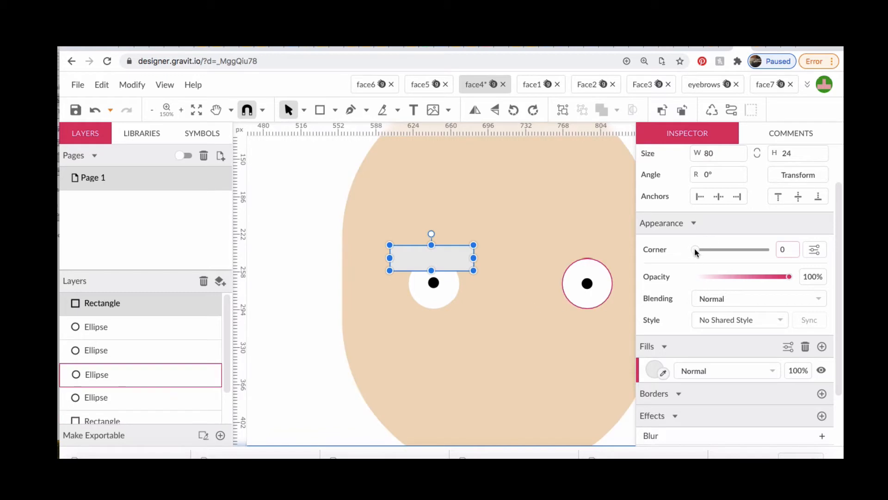
left_click_drag(695, 248, 768, 250)
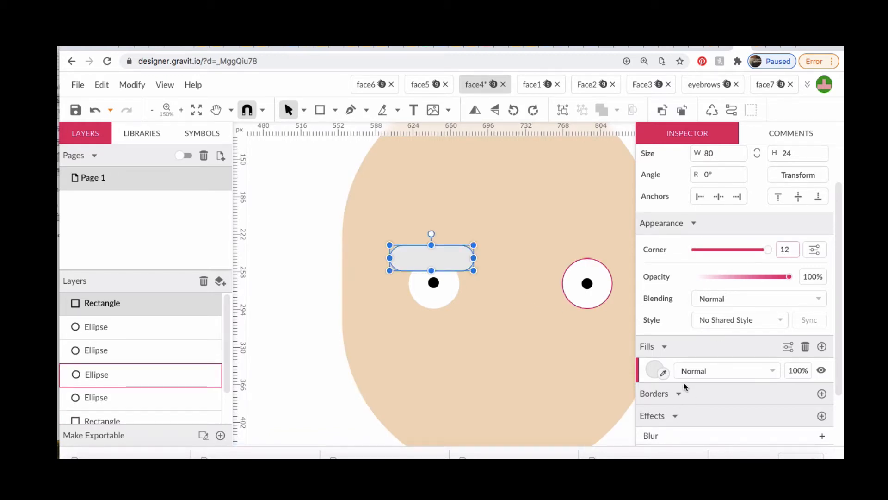
left_click(654, 370)
left_click(668, 334)
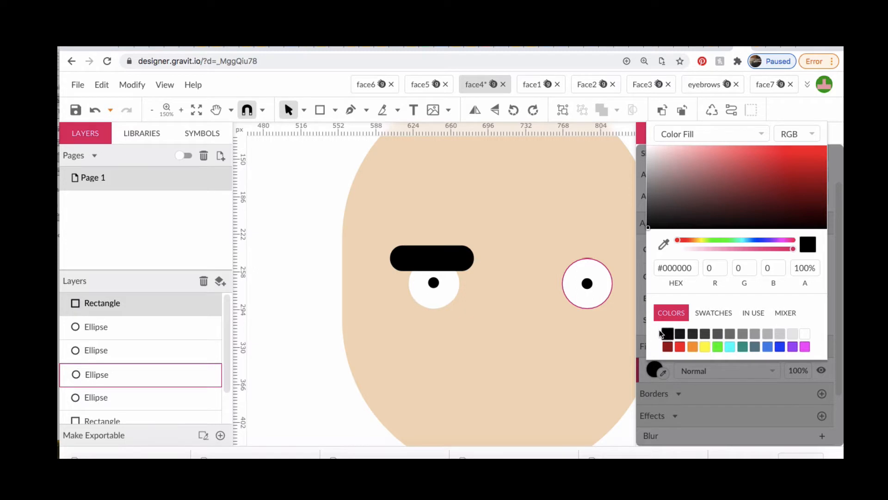
Duplicate the black eyebrow and place the copy over the right eye at the same height
left_click(558, 266)
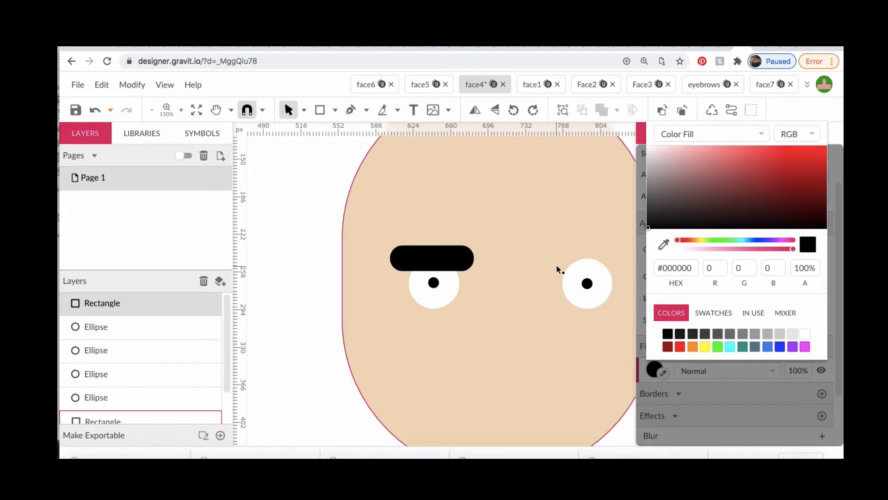
left_click(443, 261)
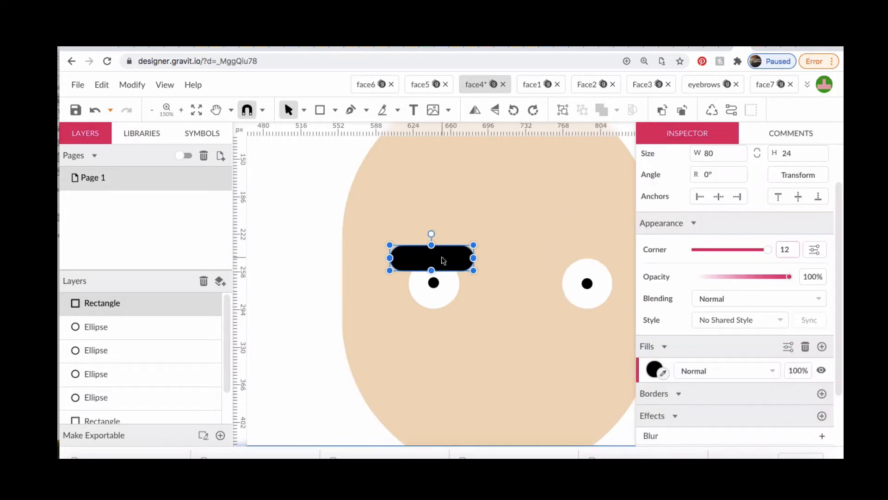
key("alt")
left_click_drag(443, 261, 599, 257)
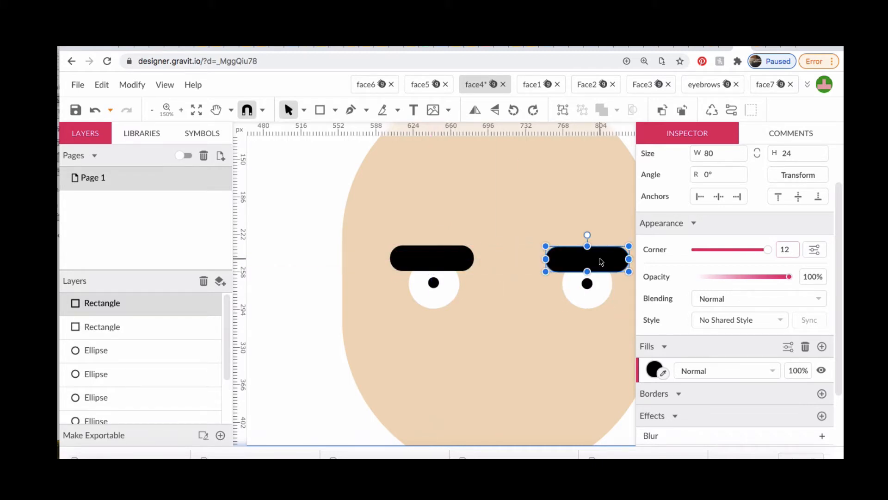
Draw a nose rectangle about 25 by 69 px between the eyes, using the face's skin-tone fill
left_click(494, 335)
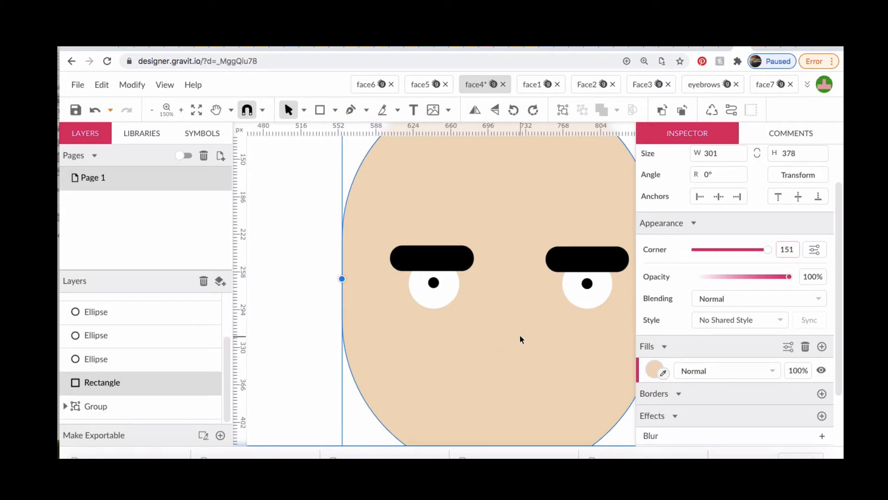
left_click(319, 111)
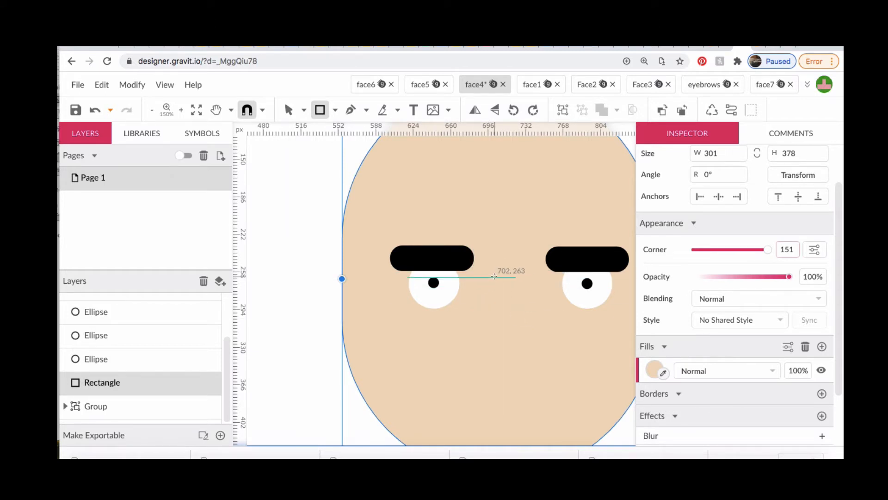
mouse_move(494, 276)
left_mouse_down()
mouse_move(514, 289)
mouse_move(521, 352)
left_mouse_up()
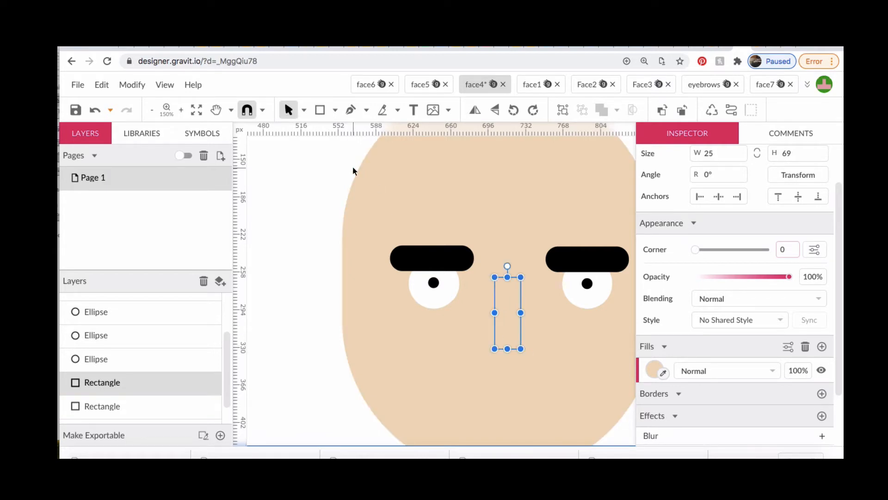
left_click(322, 112)
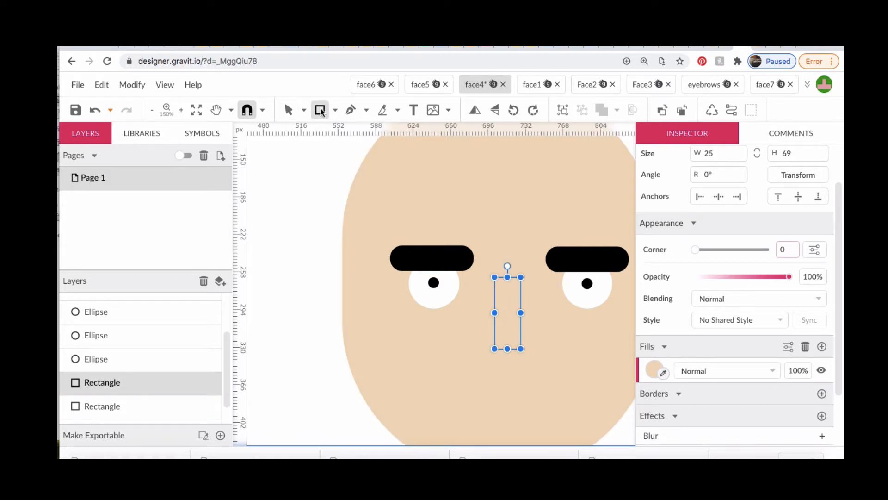
left_click(289, 110)
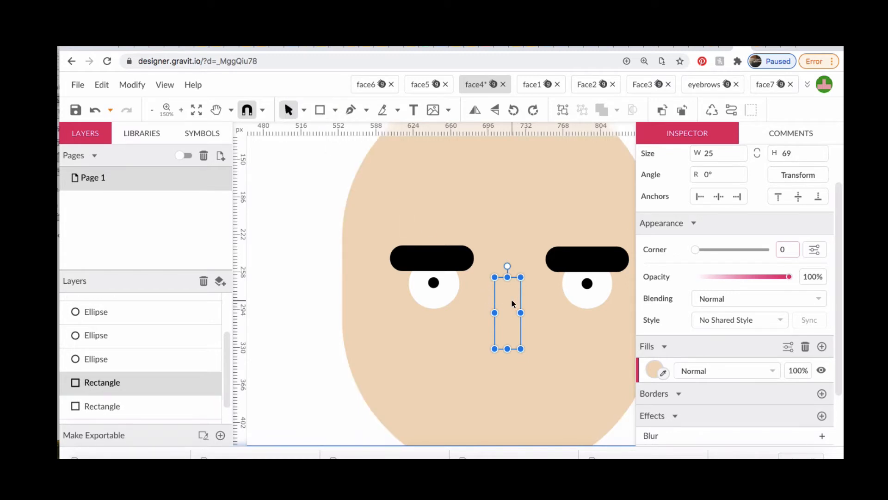
Fill the vertical nose rectangle with the darker beige #CEBCA3 and round its corners to 8
left_click(654, 371)
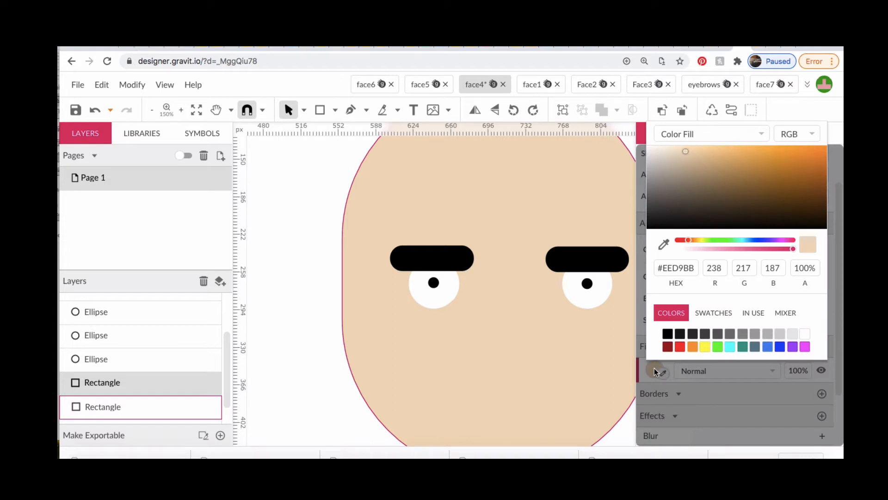
left_click(685, 164)
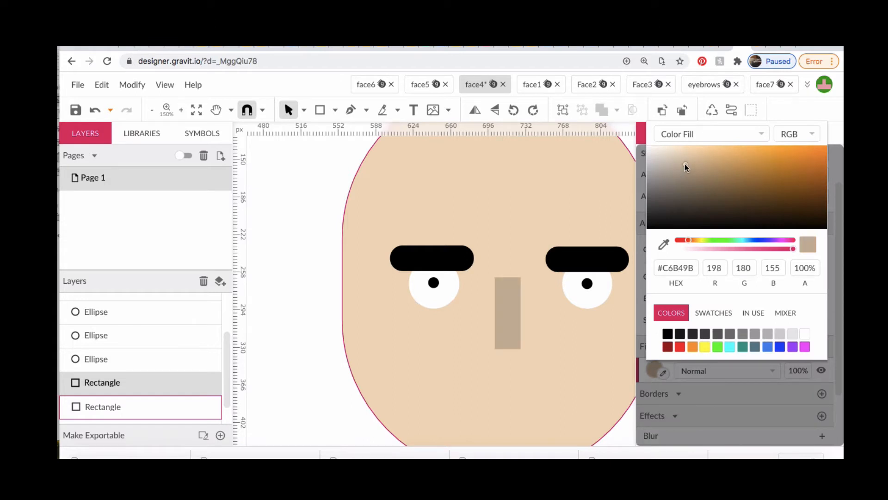
left_click(659, 148)
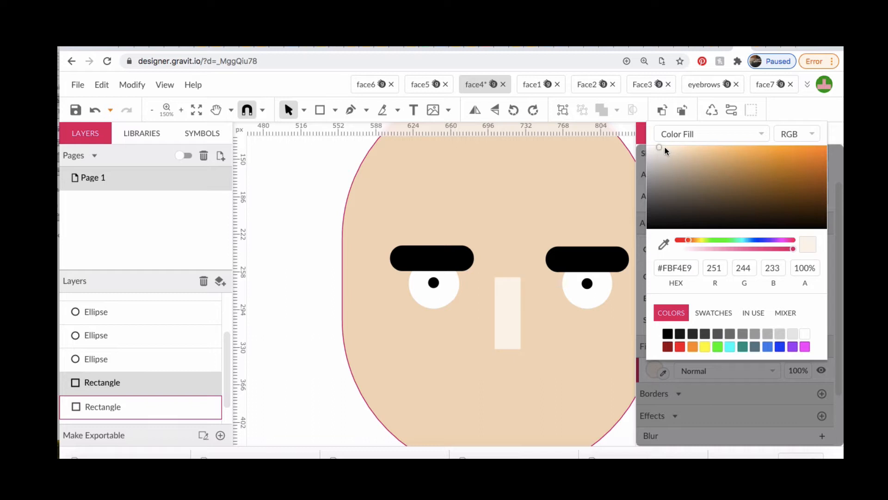
left_click(666, 149)
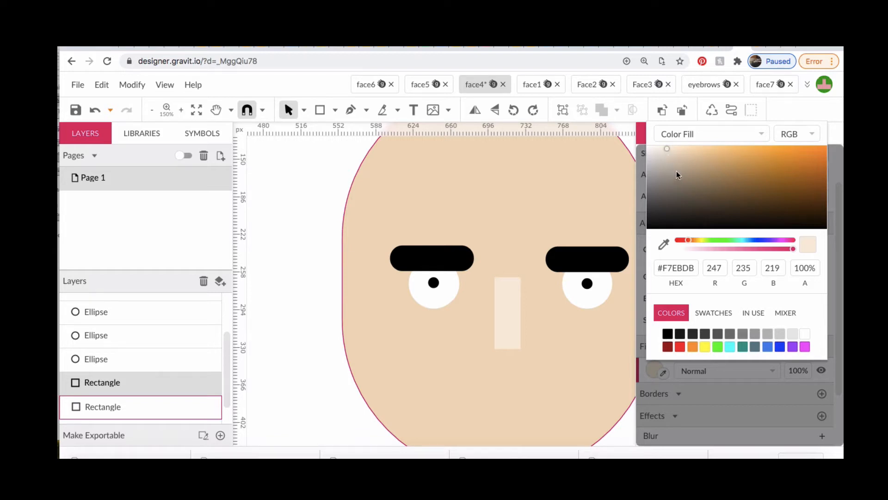
left_click(684, 162)
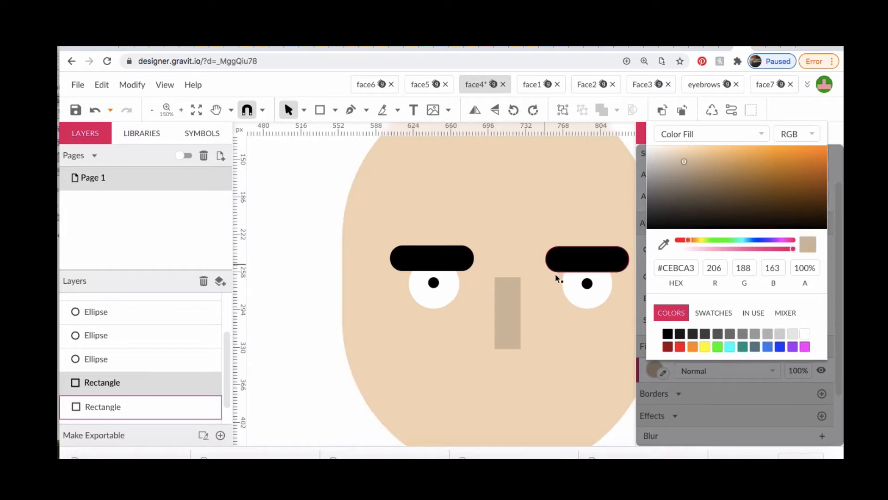
left_click(509, 313)
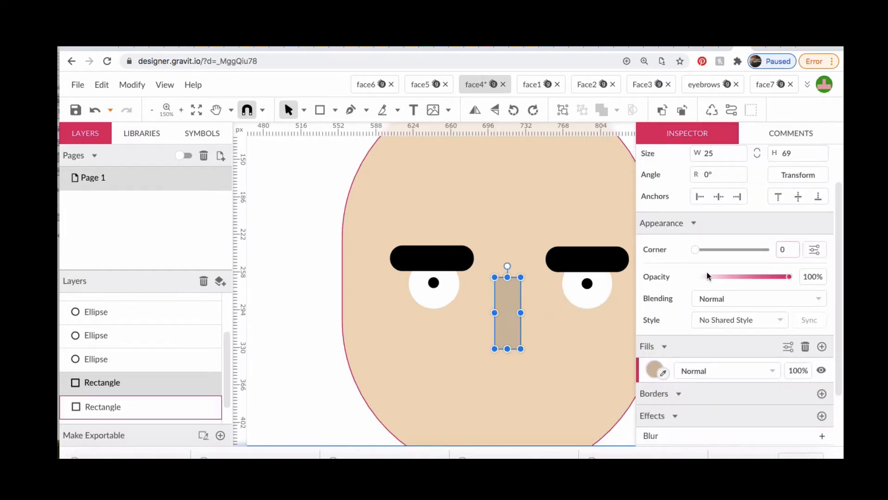
left_click_drag(695, 250, 742, 257)
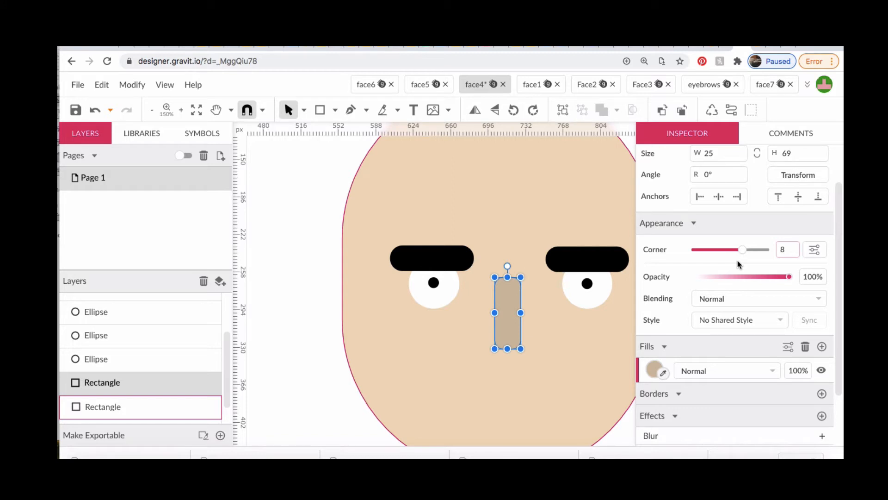
Draw a rectangle about 64 by 24 px across the lower end of the nose and round its corners to 12
key("r")
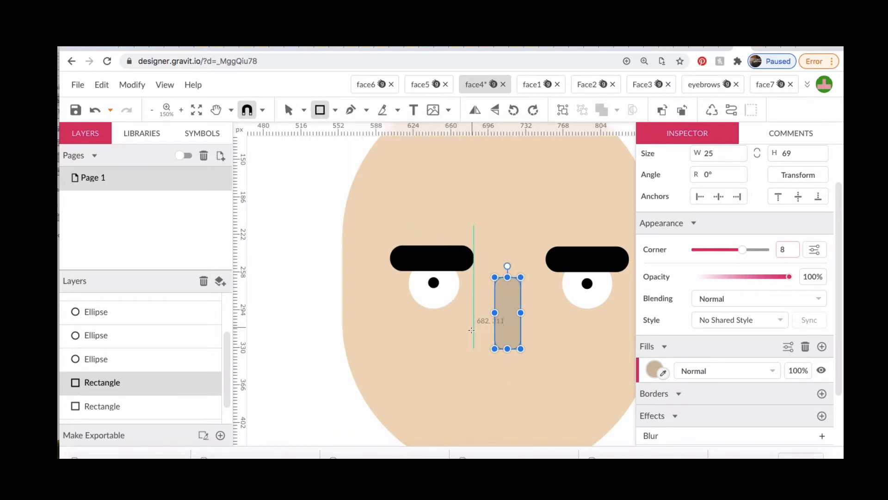
left_click_drag(472, 330, 541, 357)
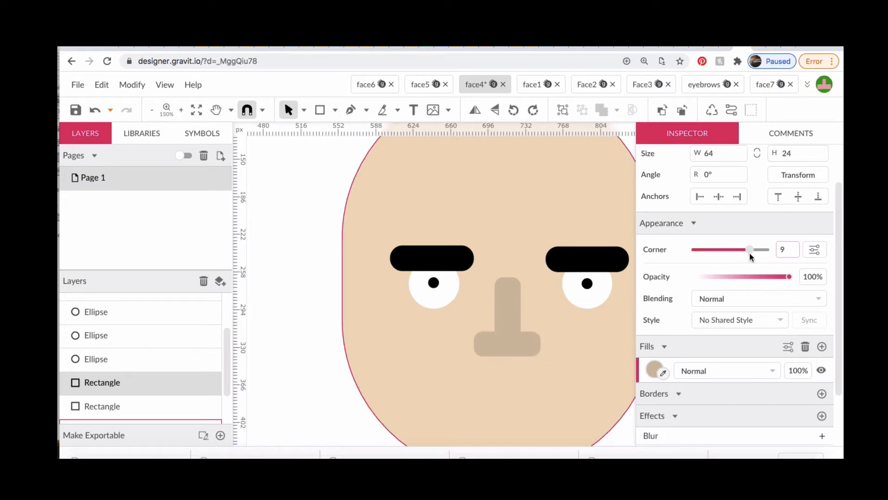
left_click_drag(750, 253, 768, 250)
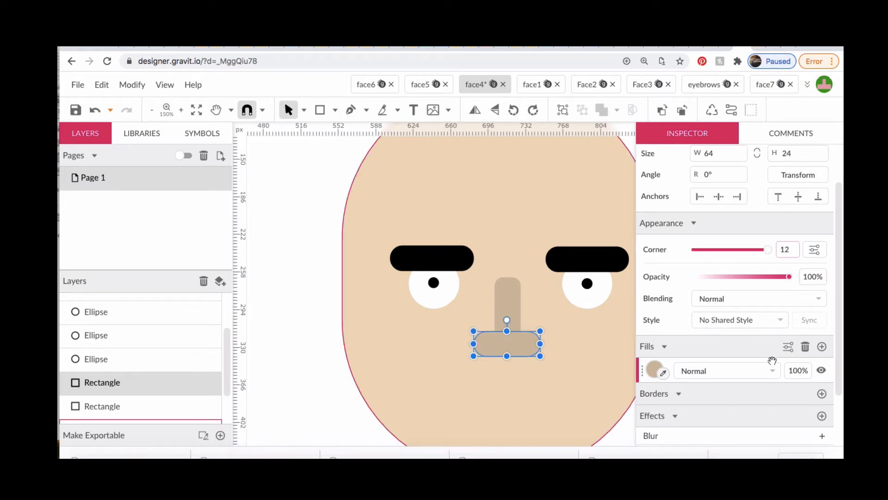
Fill the wide nose base with light beige RGB 219, 208, 192 and send it behind the vertical nose rectangle
left_click(654, 370)
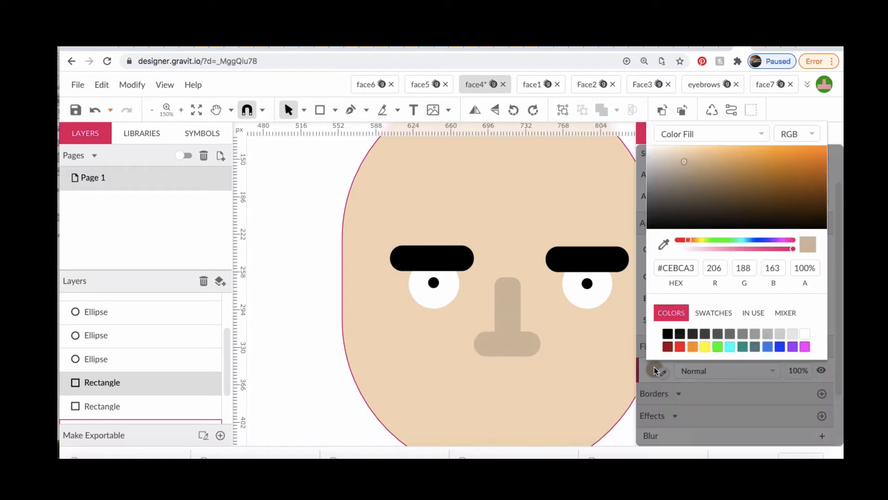
left_click(669, 157)
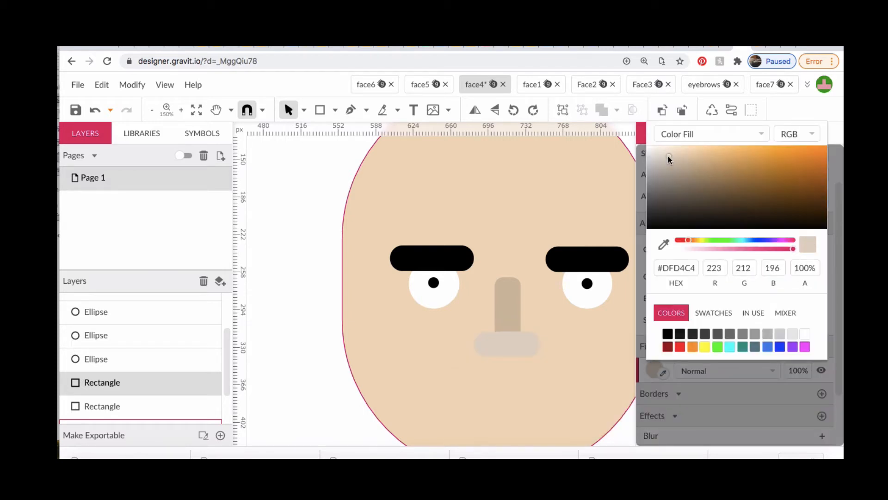
left_click(676, 155)
left_click(677, 183)
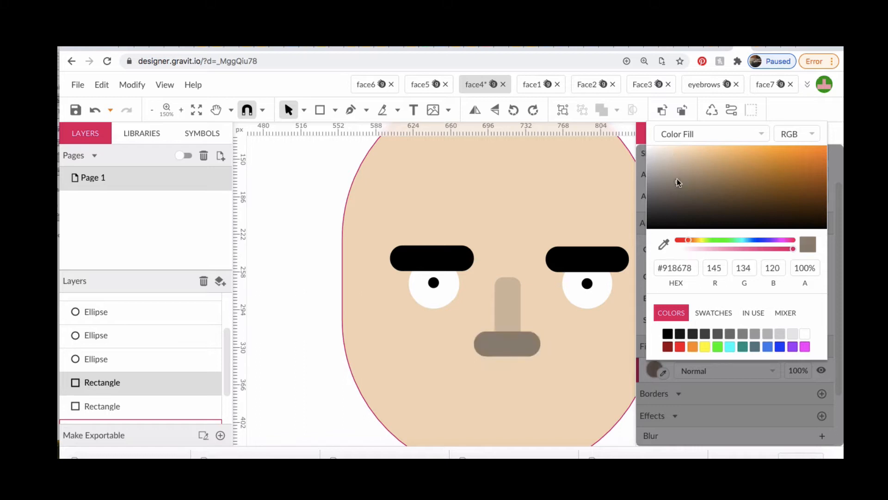
left_click(676, 171)
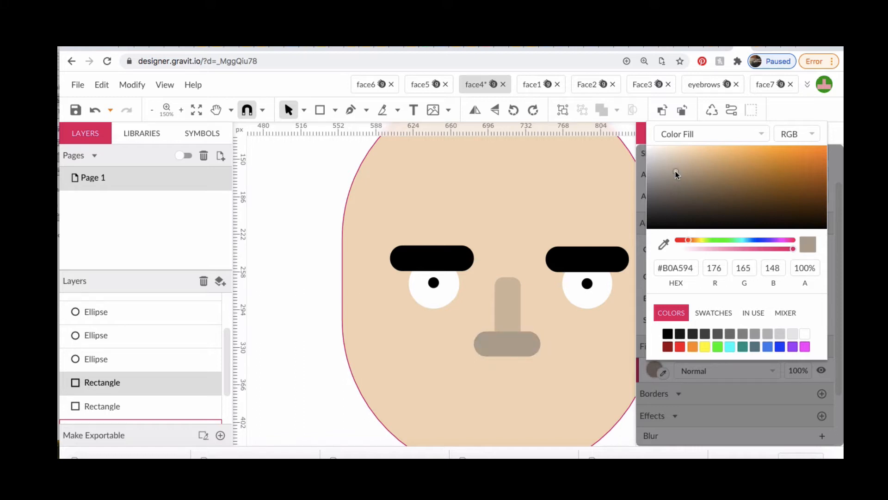
left_click(668, 157)
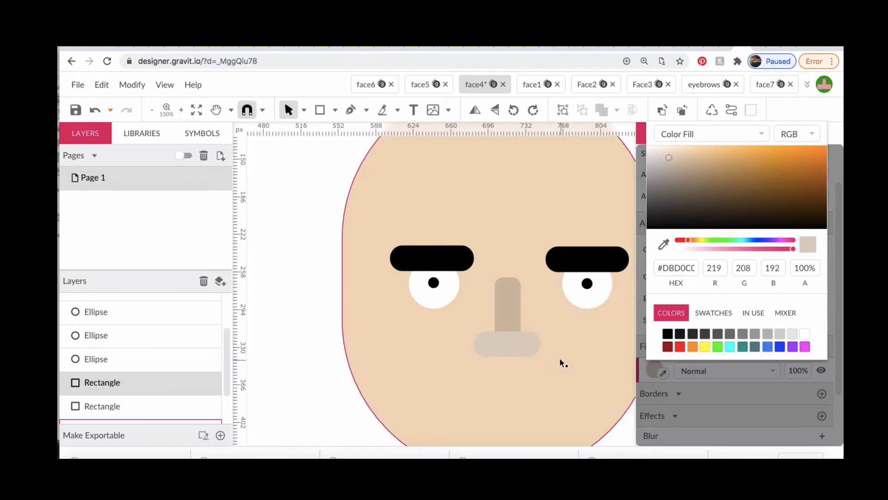
left_click(680, 109)
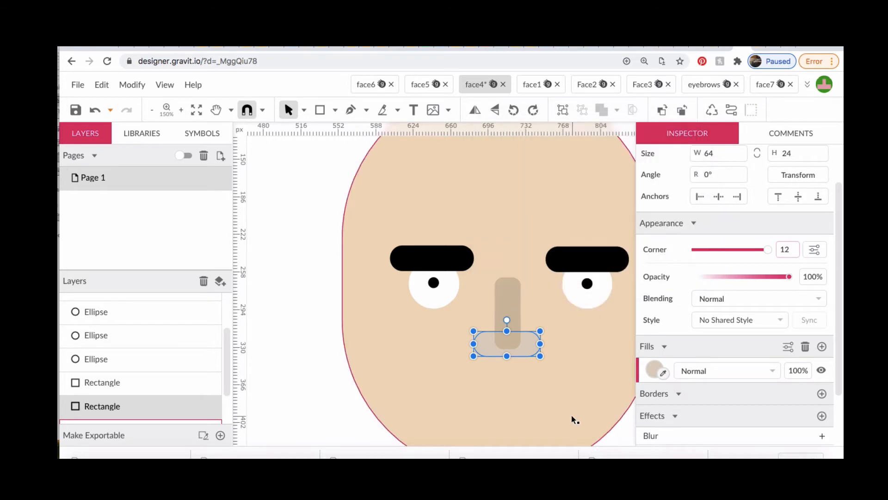
Draw a nostril ellipse about 20 by 3 px at the lower left of the nose base and fill it with #8C8477
left_click(335, 111)
left_click(347, 165)
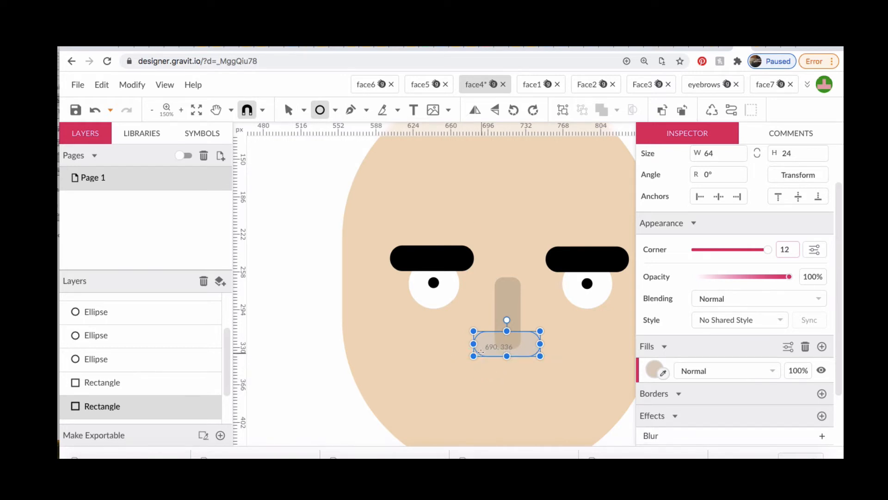
left_click_drag(481, 352, 503, 355)
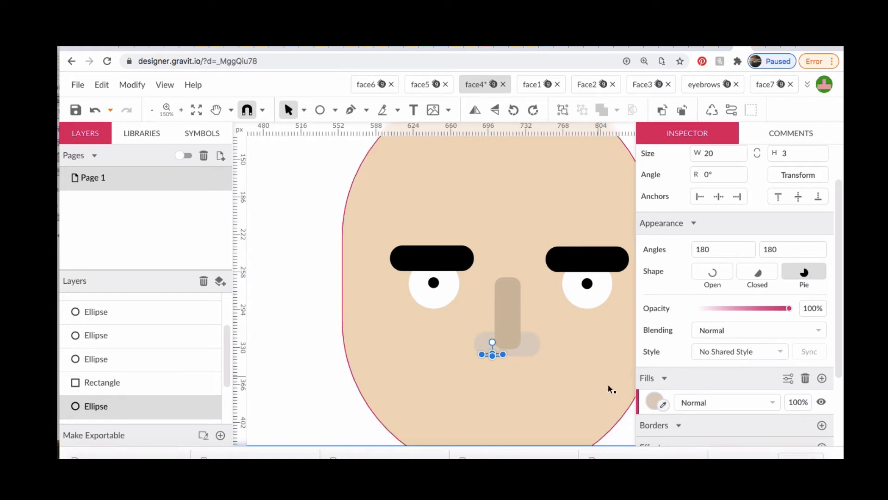
left_click(657, 401)
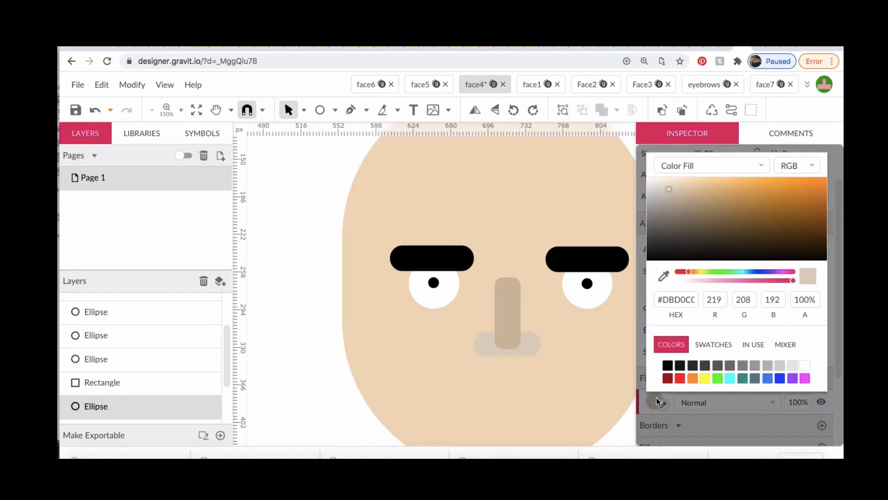
left_click(674, 217)
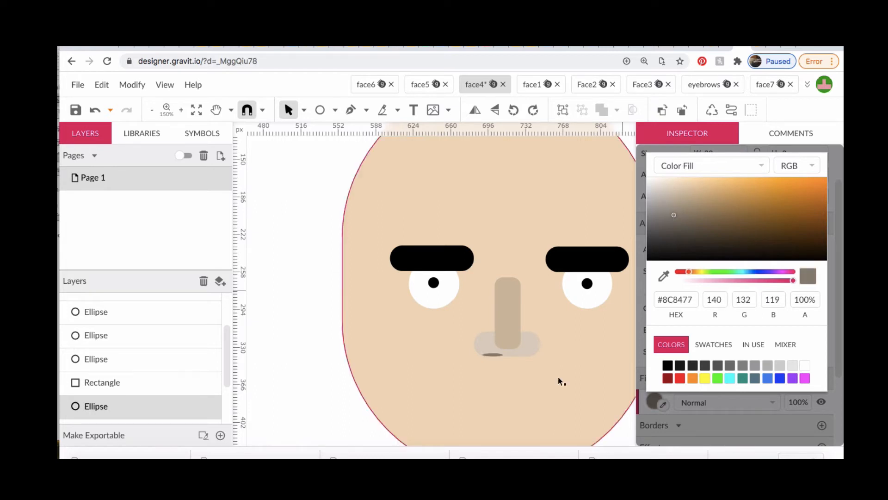
Duplicate the nostril ellipse and place the copy at the same height on the right side of the nose base
key("super+equal")
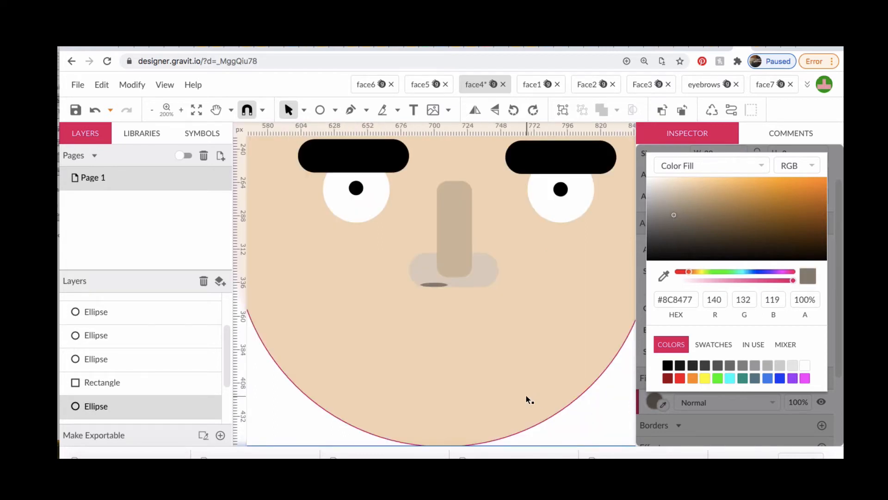
left_click(436, 285)
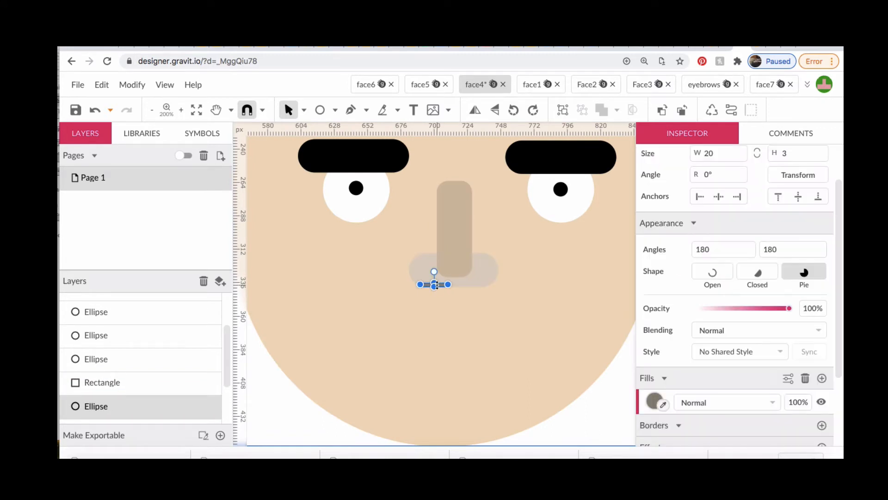
key("alt")
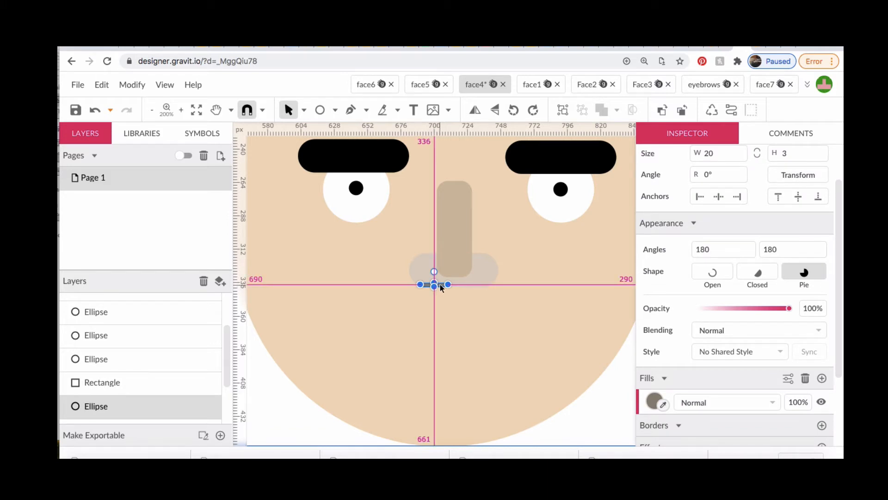
left_click_drag(437, 285, 482, 284)
left_click(471, 354)
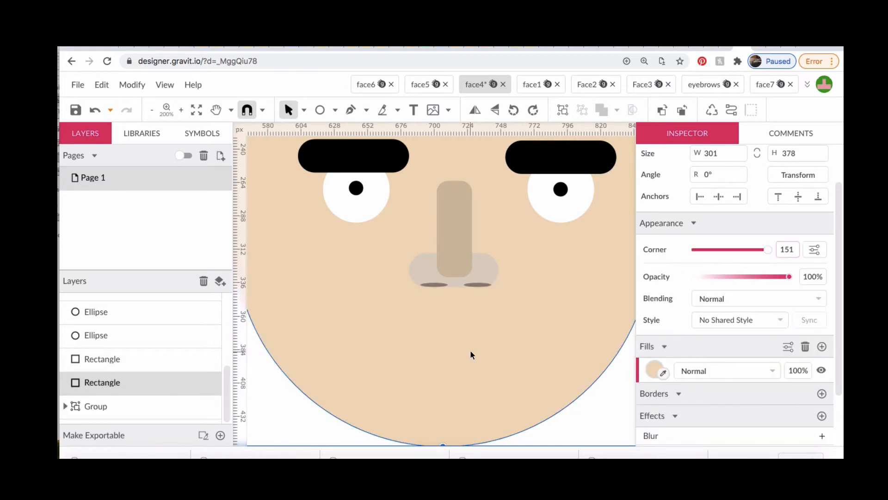
Recolor the vertical nose rectangle with #D4B483, sampled from the reference face's nose
key("super+minus")
key("super+minus")
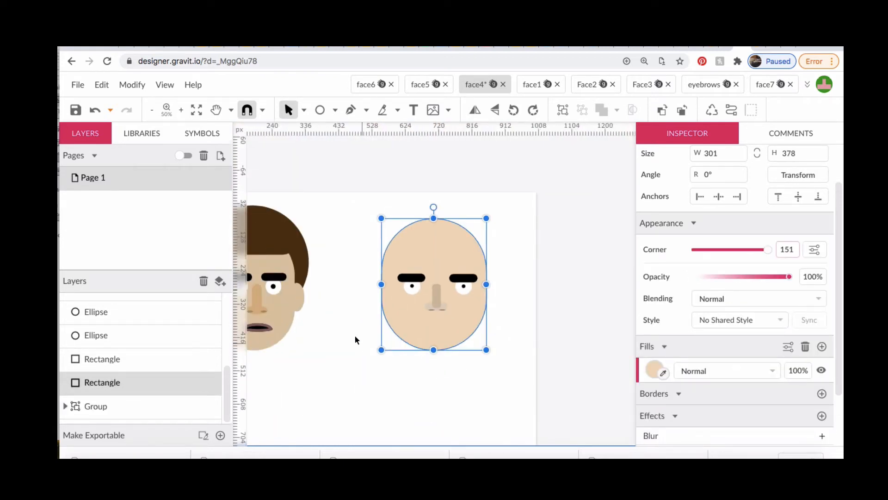
scroll(351, 330, "down", 1)
scroll(351, 333, "left", 2)
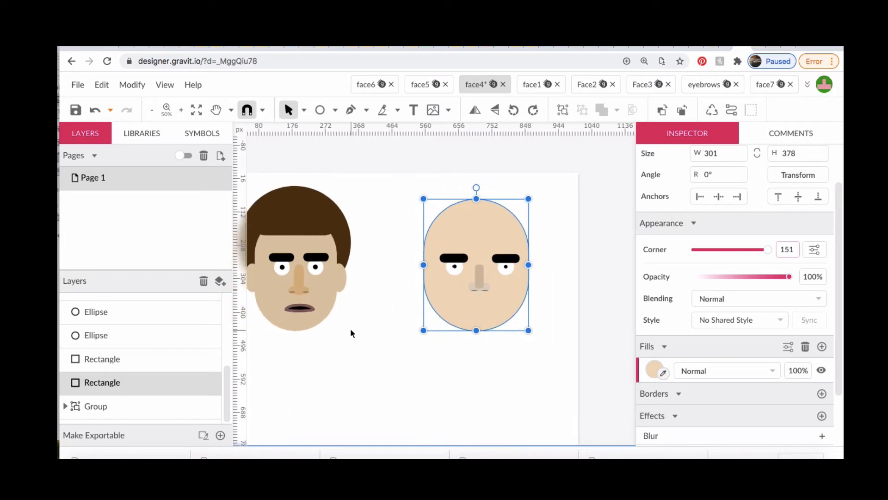
left_click(480, 277)
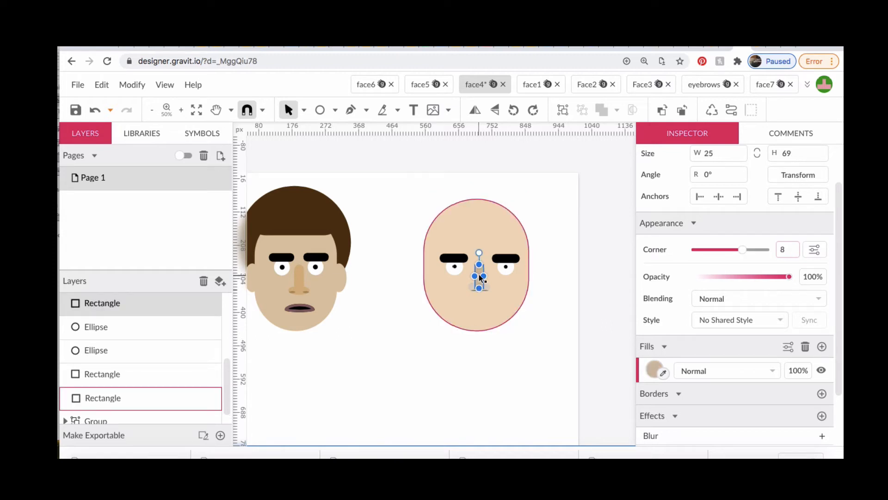
scroll(480, 278, "up", 2)
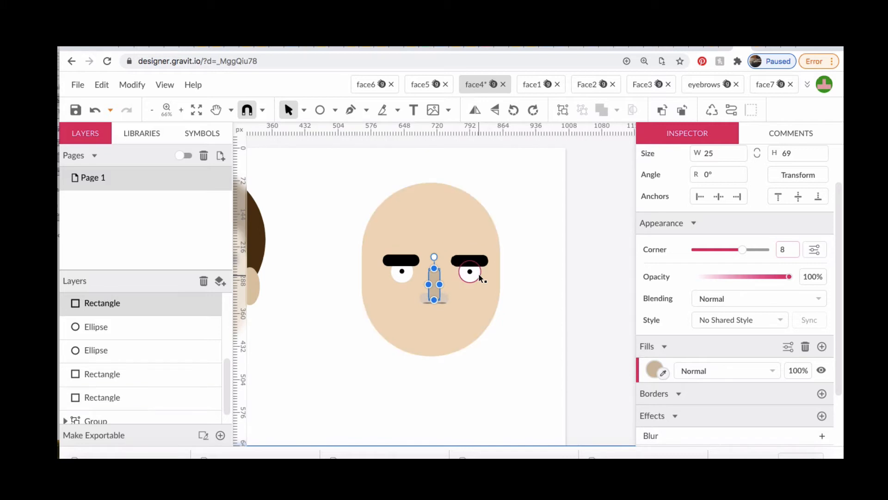
scroll(302, 306, "left", 3)
scroll(302, 307, "left", 1)
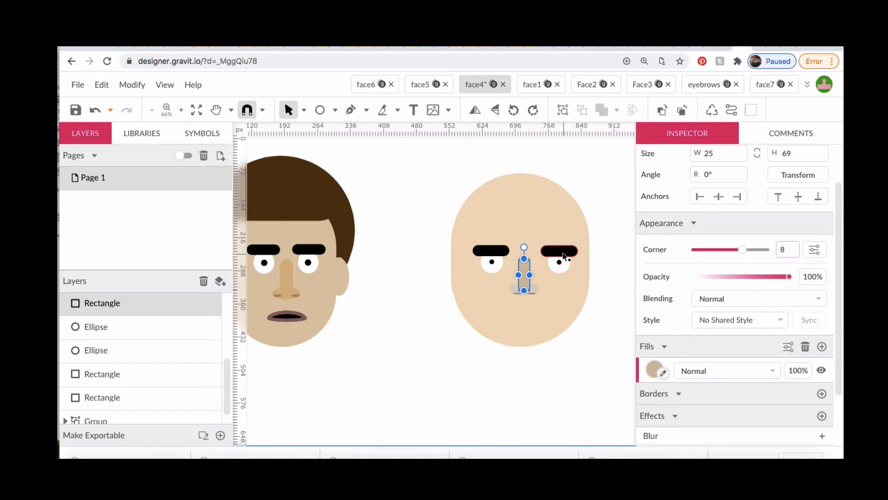
left_click(654, 367)
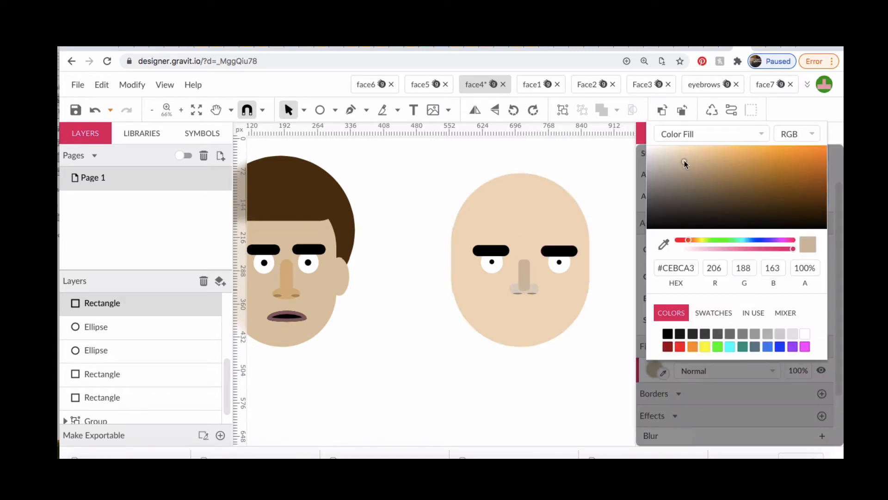
left_click(664, 246)
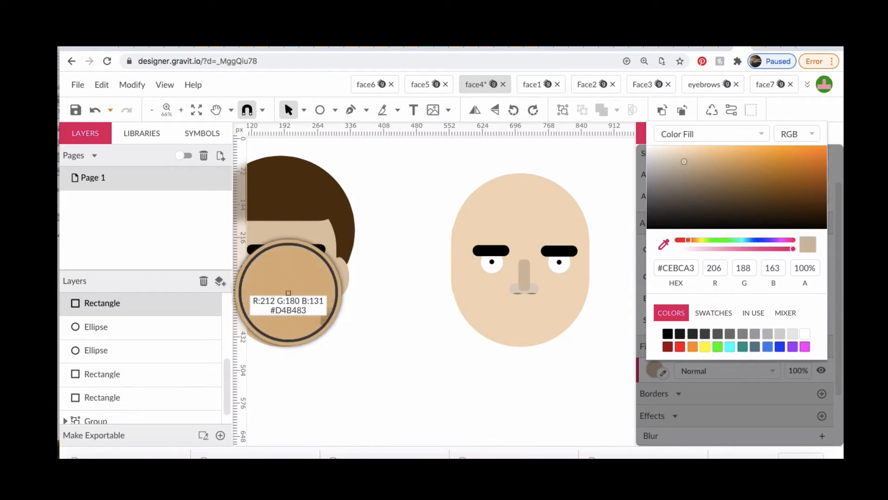
left_click(288, 293)
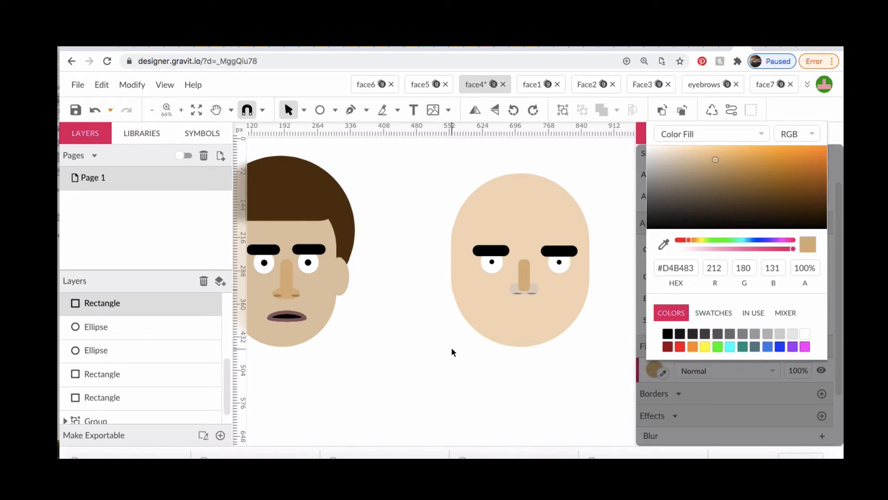
Recolor the wide nose base by sampling the tan fill of the vertical nose rectangle
left_click(533, 288)
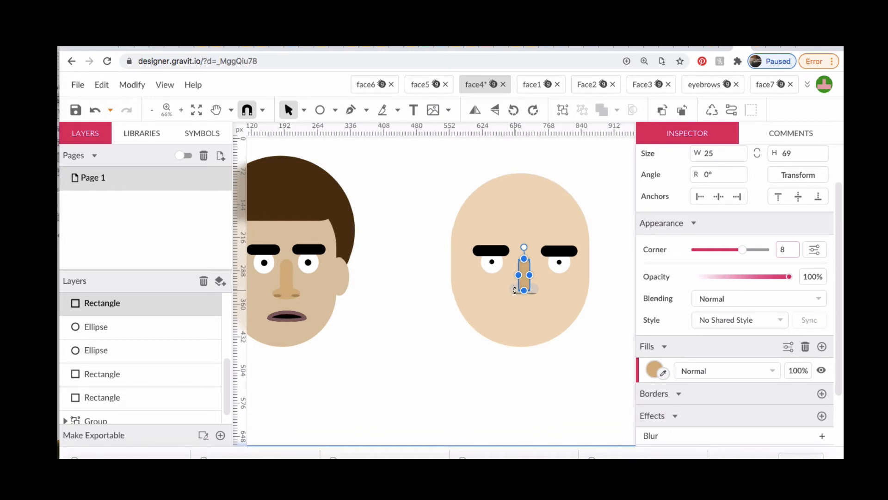
scroll(515, 290, "up", 5)
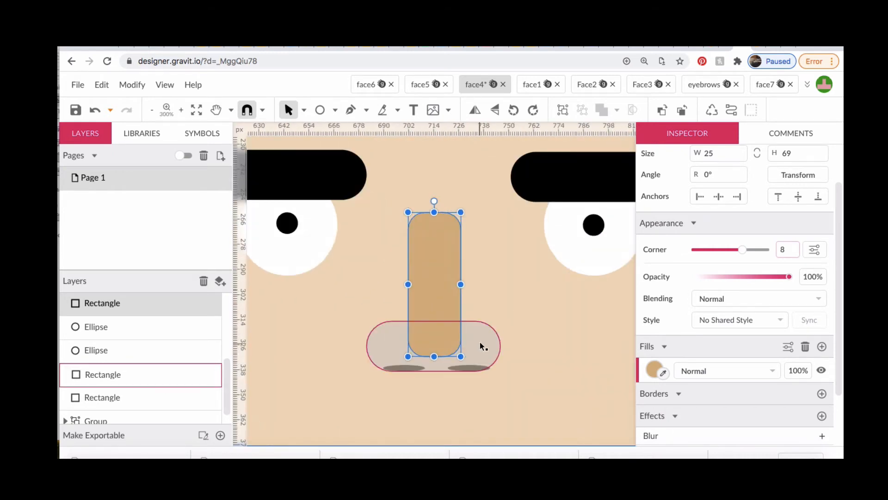
left_click(479, 342)
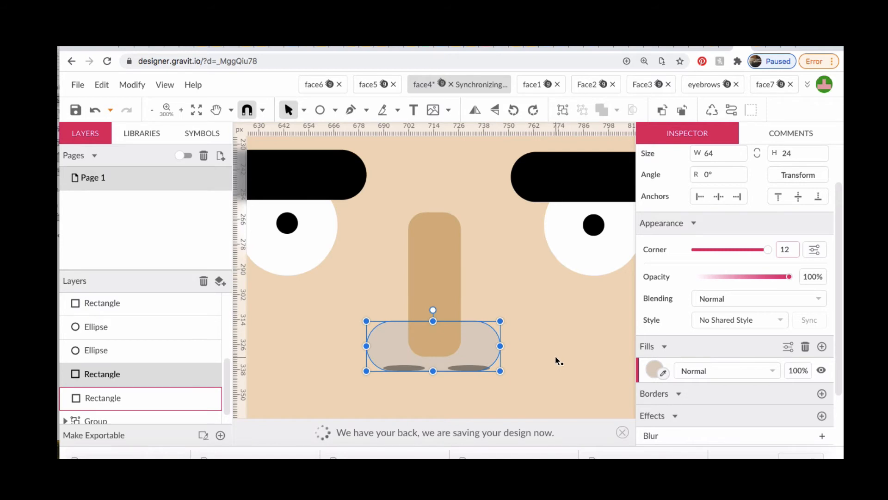
left_click(664, 373)
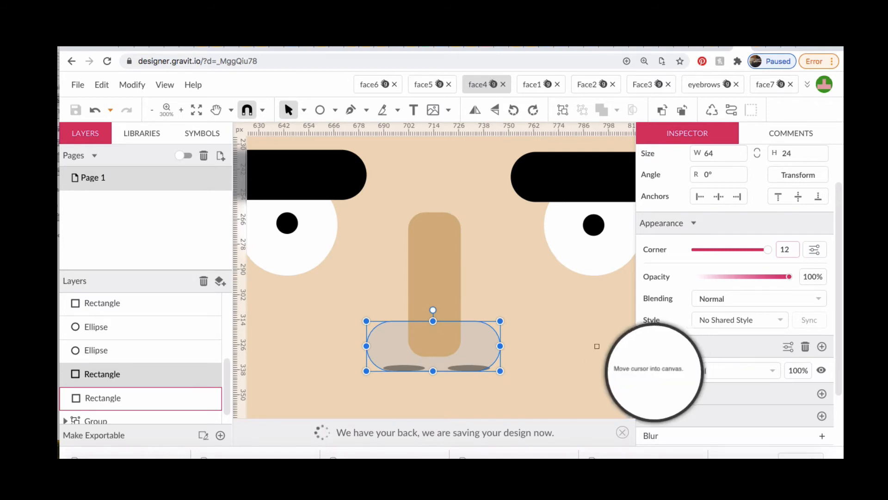
left_click(423, 279)
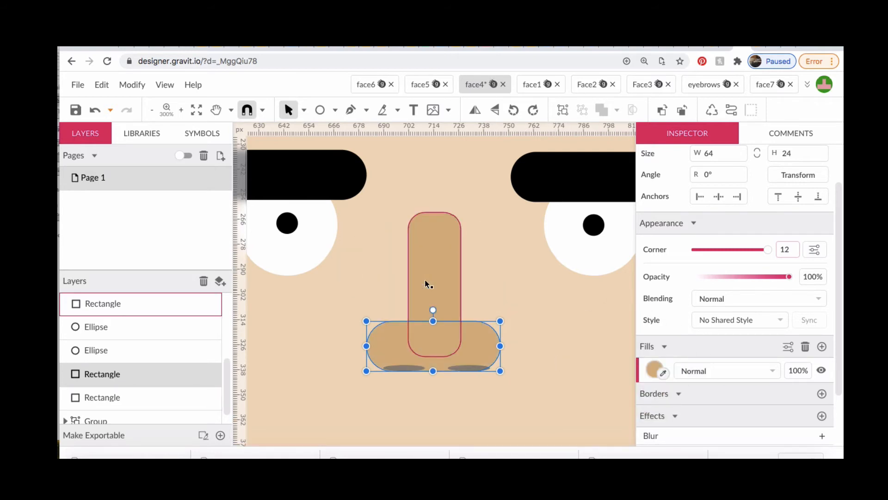
left_click(602, 394)
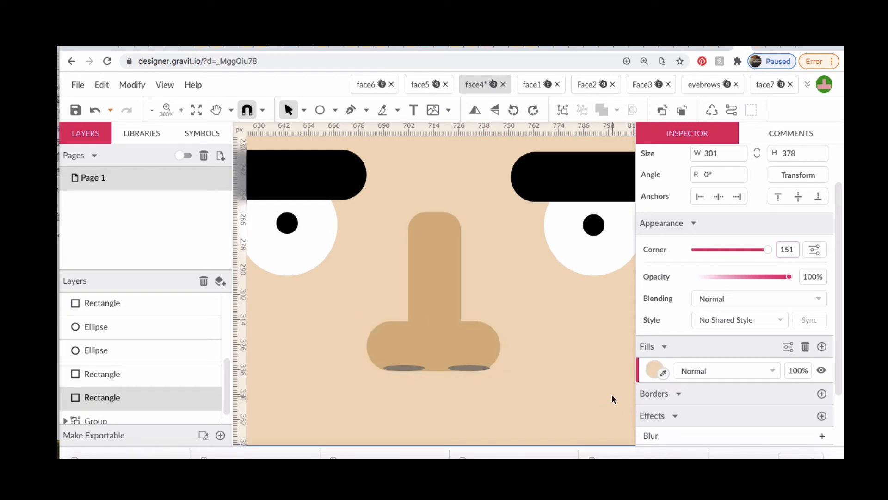
Draw an ear ellipse about 49 by 93 px overlapping the left edge of the head, in the head's skin color
key("super+minus")
key("super+minus")
key("super+minus")
key("super+minus")
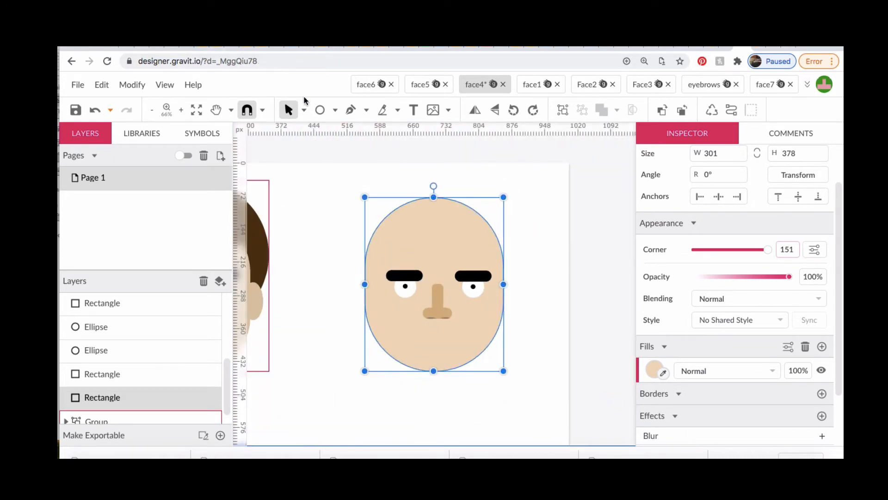
left_click(320, 109)
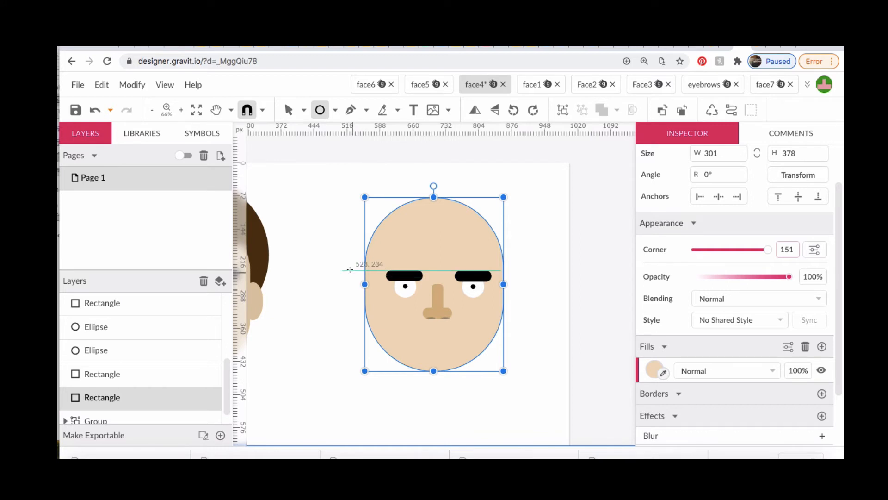
mouse_move(351, 270)
left_mouse_down()
mouse_move(382, 303)
mouse_move(374, 312)
left_mouse_up()
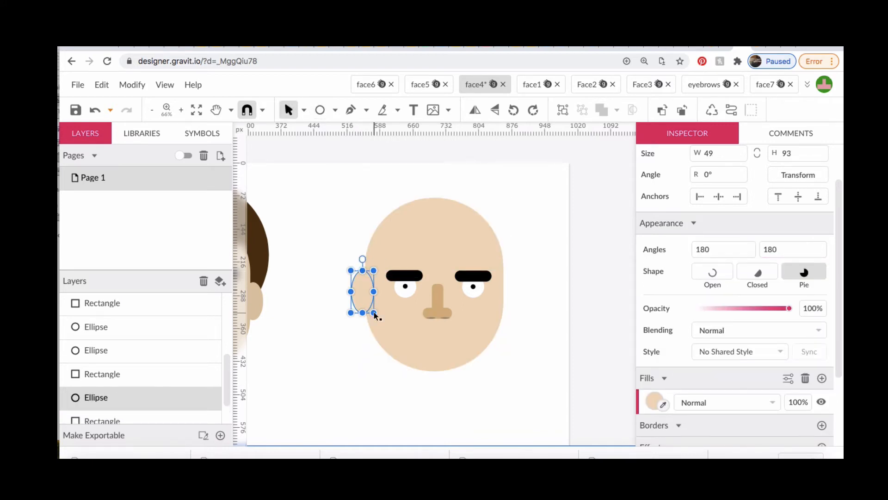
Duplicate the ear ellipse and place the copy over the right edge of the head
key("alt")
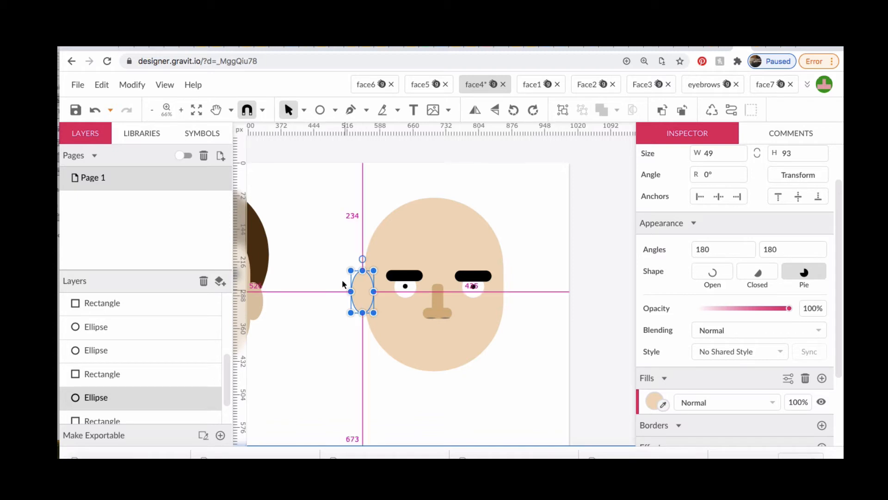
left_click_drag(361, 291, 526, 299)
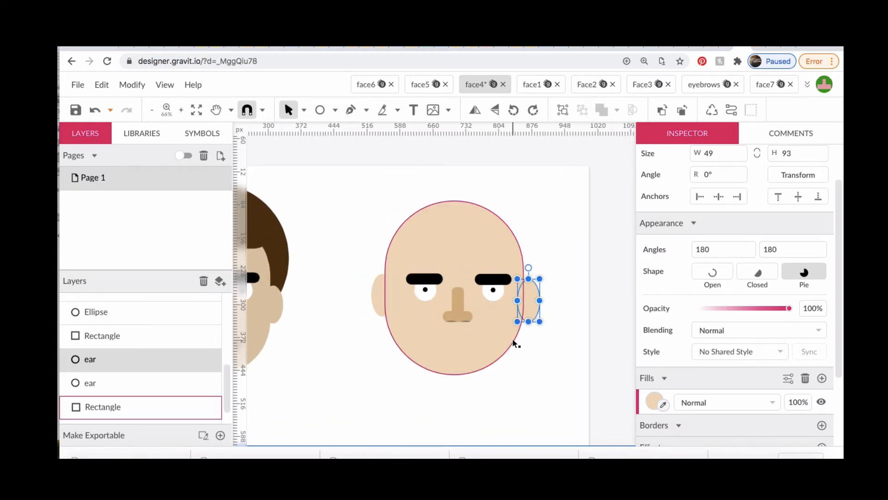
left_click(478, 404)
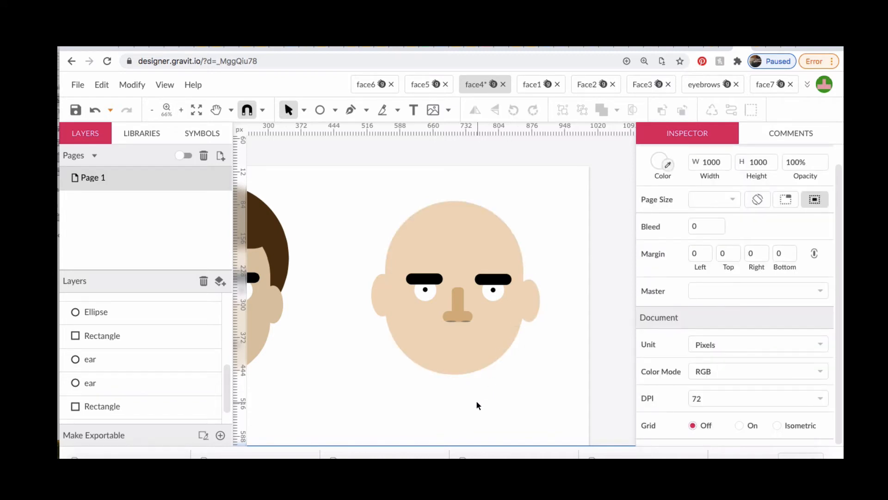
Draw a mouth ellipse about 85 by 68 px on the empty canvas below the new head
scroll(477, 402, "left", 5)
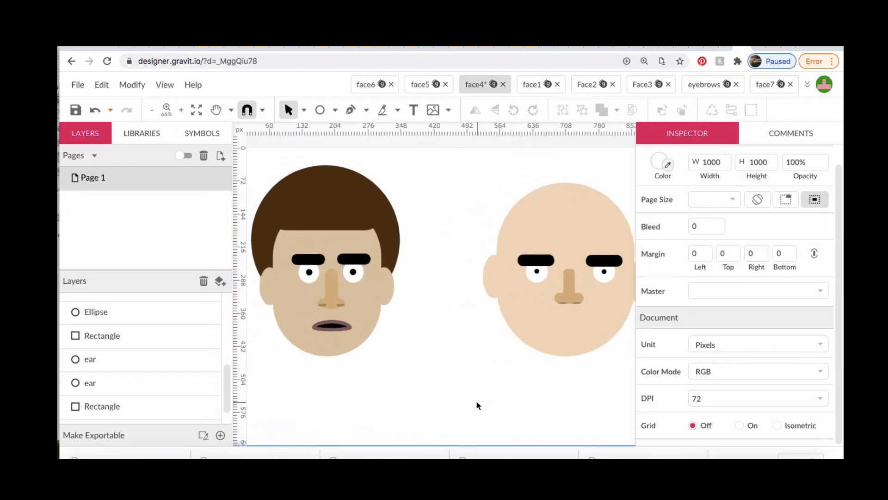
scroll(477, 402, "right", 4)
scroll(477, 402, "down", 2)
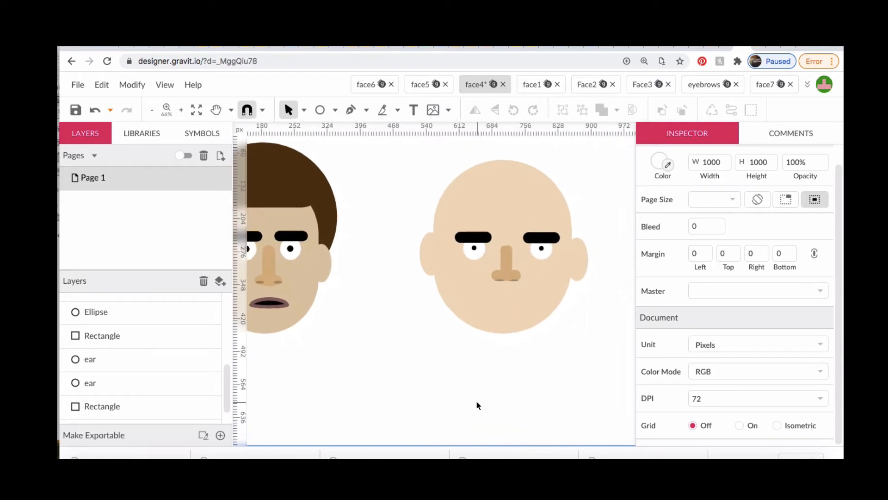
left_click(320, 110)
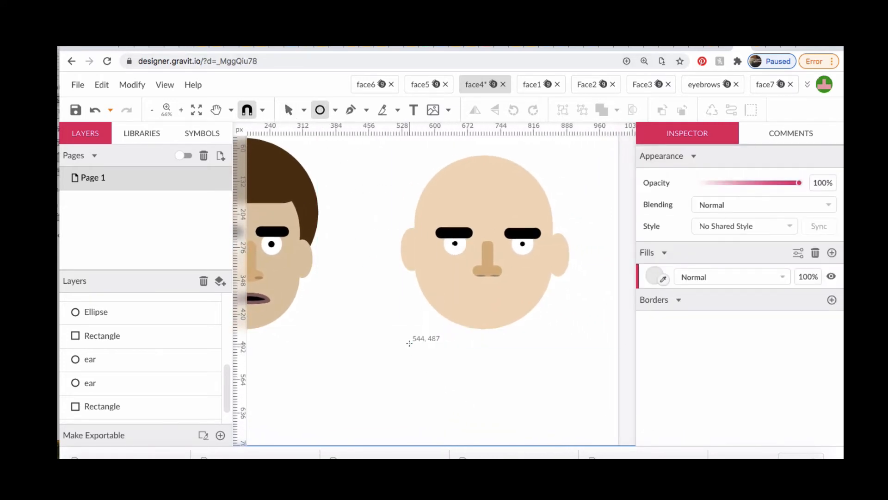
left_click_drag(409, 342, 449, 376)
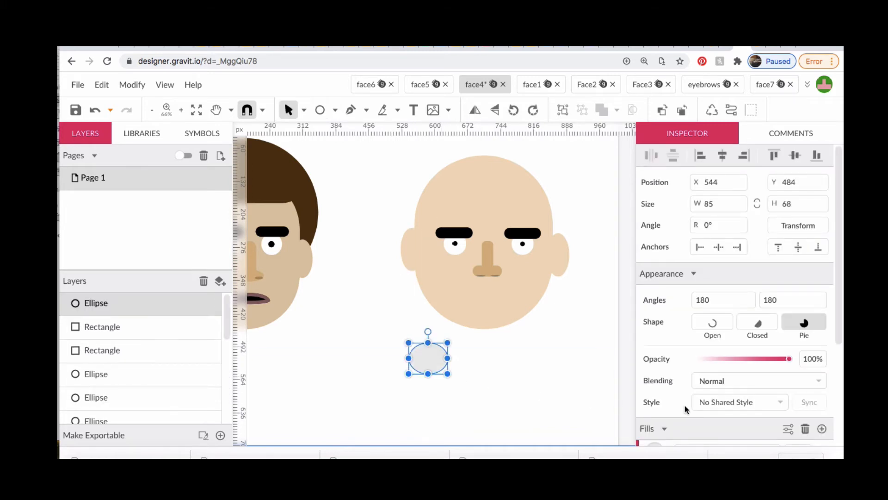
Add a border to the mouth ellipse in muted red #9F6363 with a width of 10
scroll(679, 415, "down", 3)
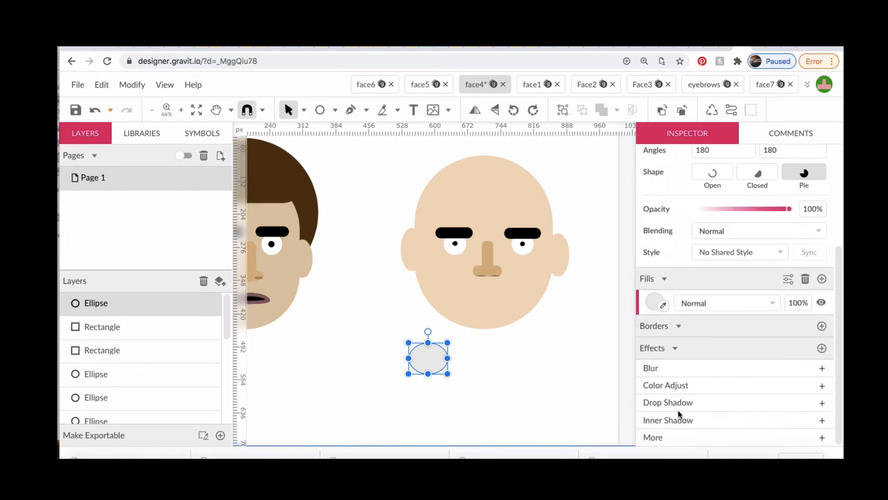
left_click(823, 326)
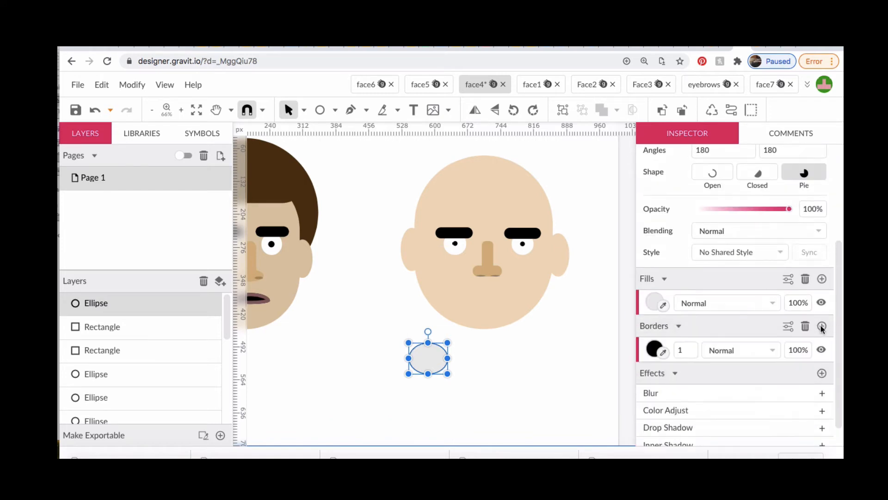
left_click(654, 350)
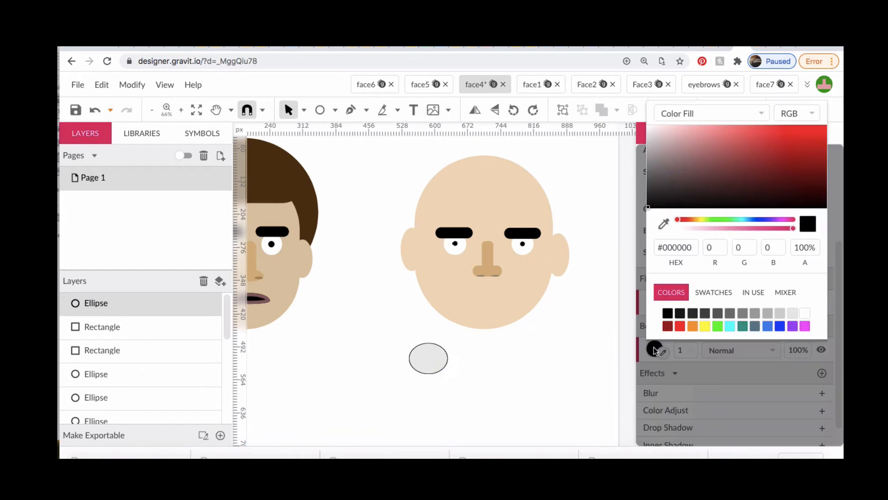
left_click(715, 156)
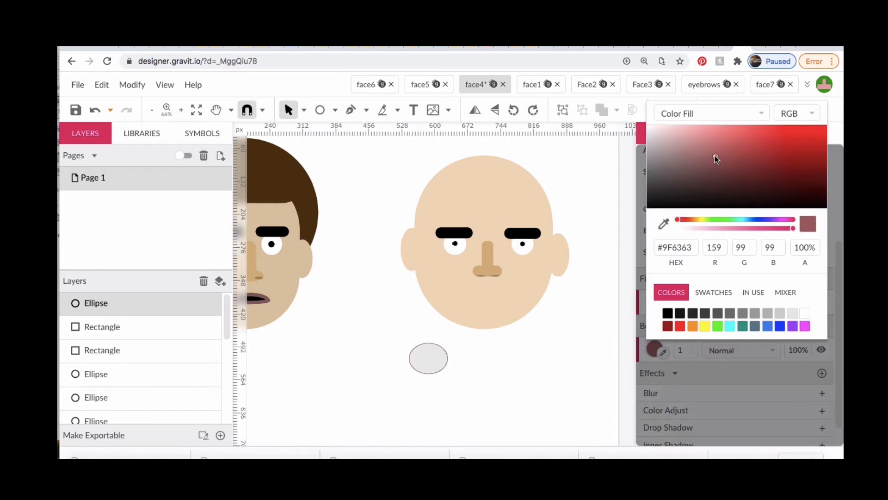
left_click(683, 351)
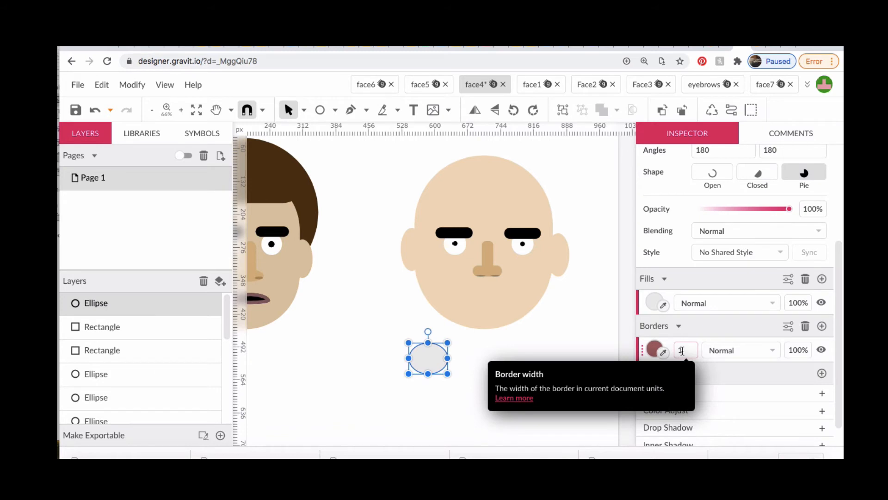
double_click(682, 351)
type("10")
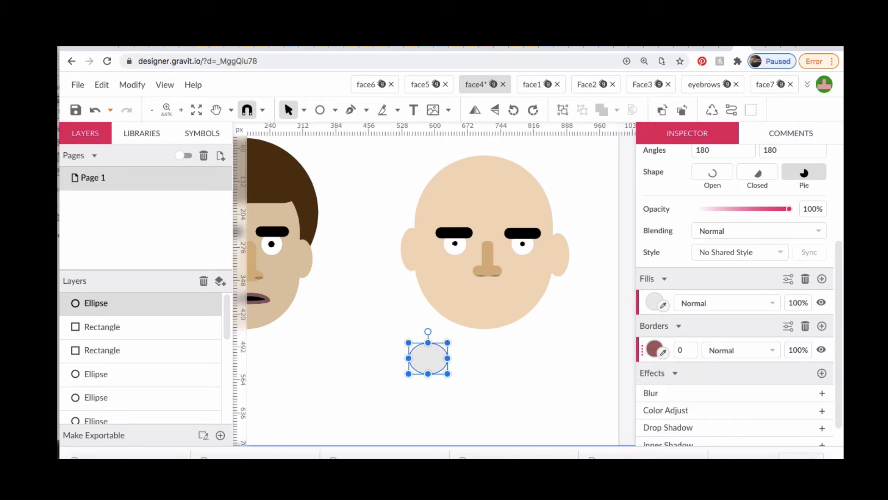
key("Return")
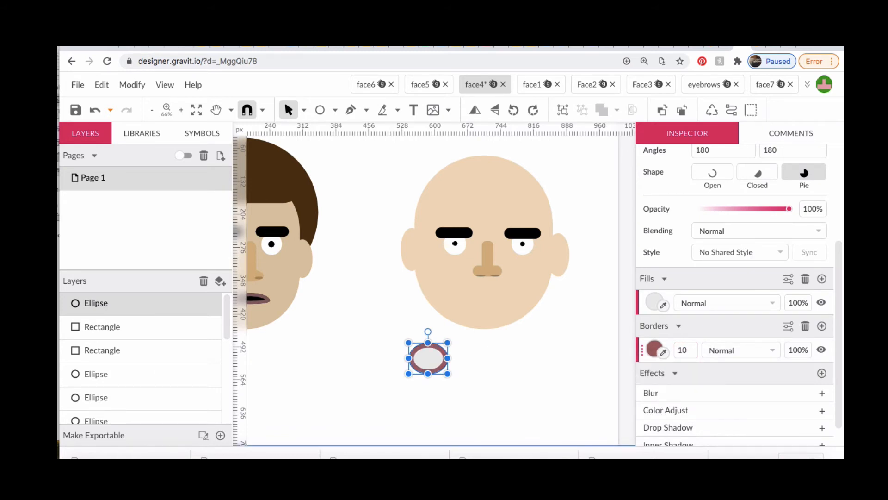
Fill the mouth ellipse with black #000000
left_click(653, 301)
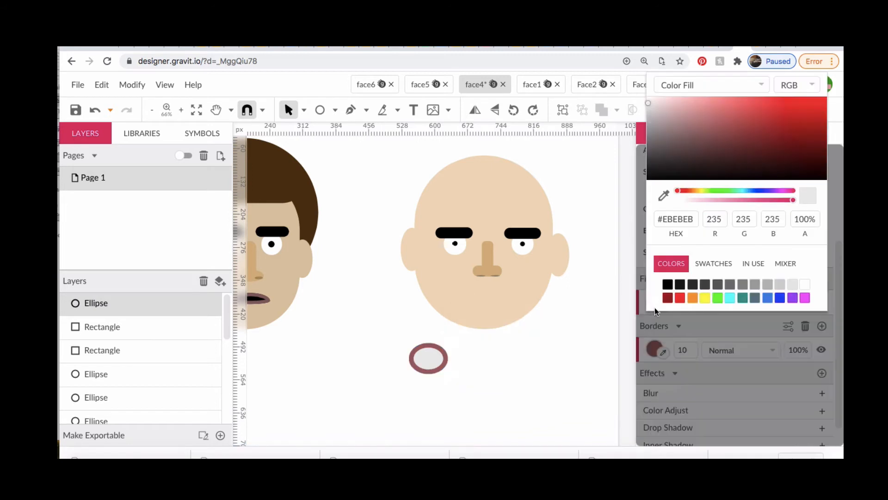
left_click(667, 285)
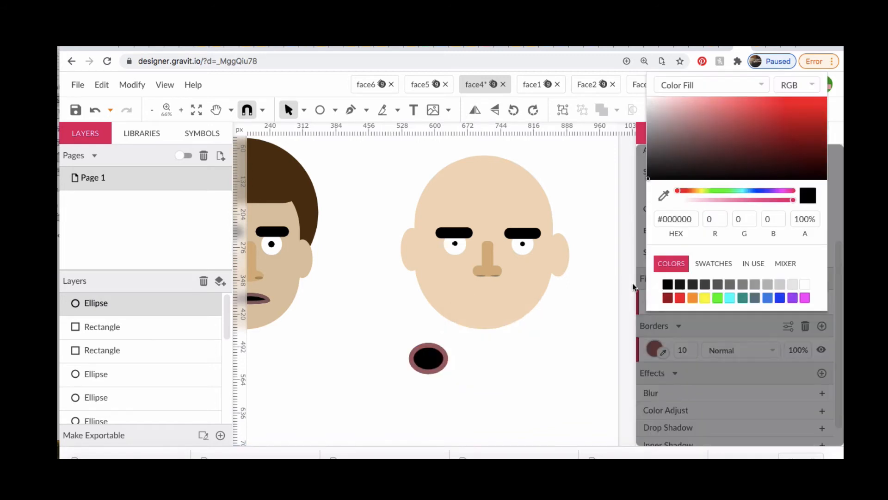
left_click(598, 161)
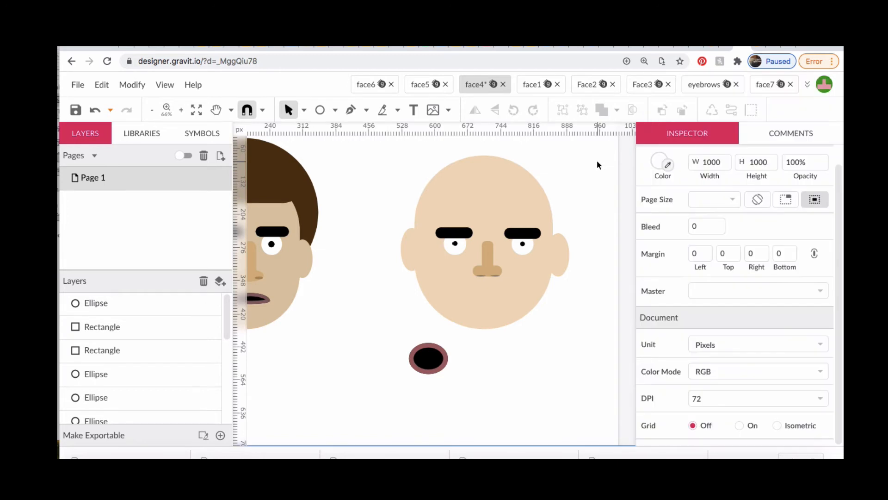
Convert the mouth ellipse to a path and delete its bottom anchor point
left_click(431, 364)
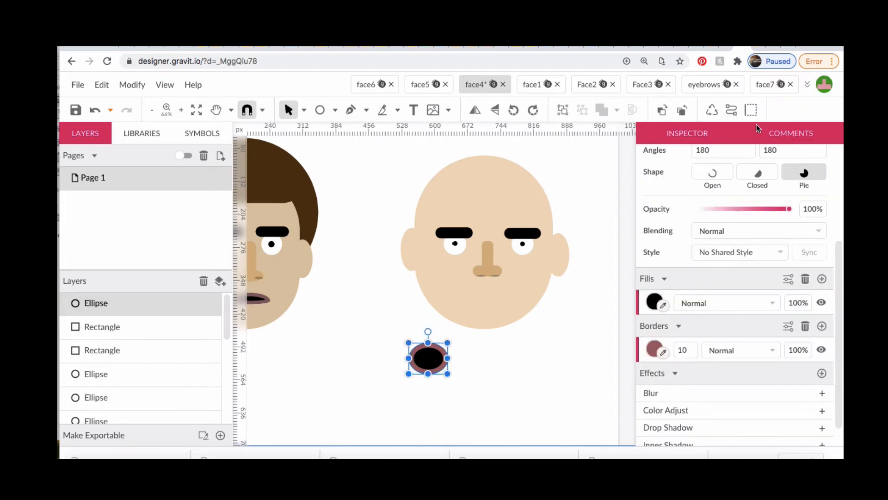
left_click(732, 110)
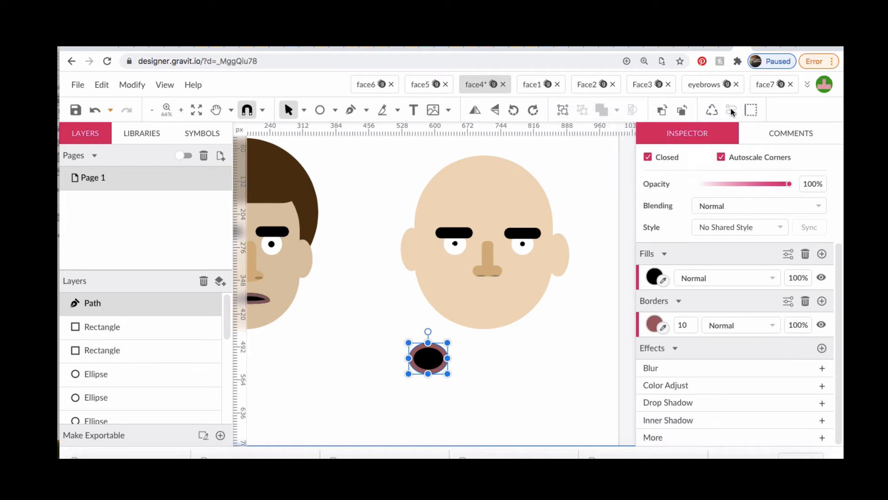
left_click(304, 111)
left_click(334, 148)
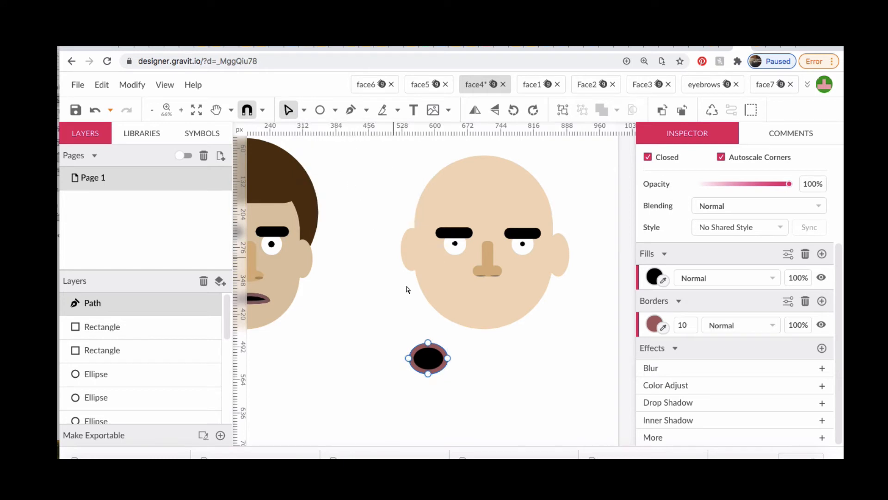
left_click(428, 374)
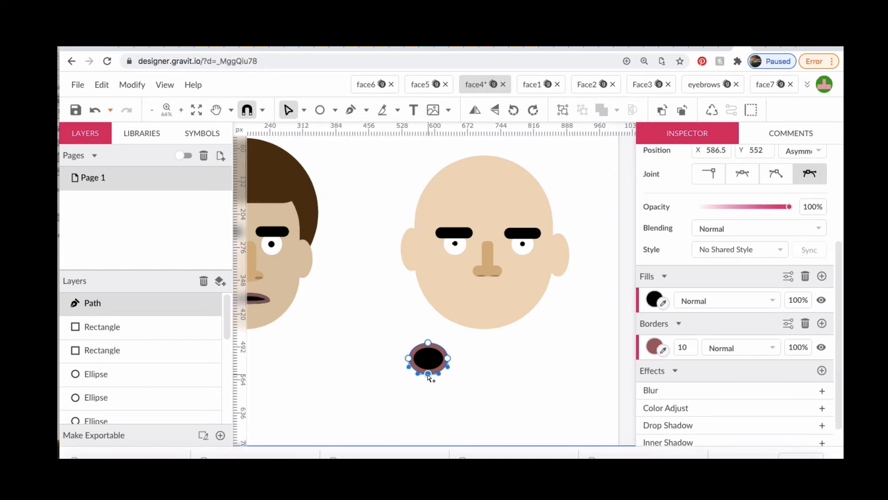
key("Delete")
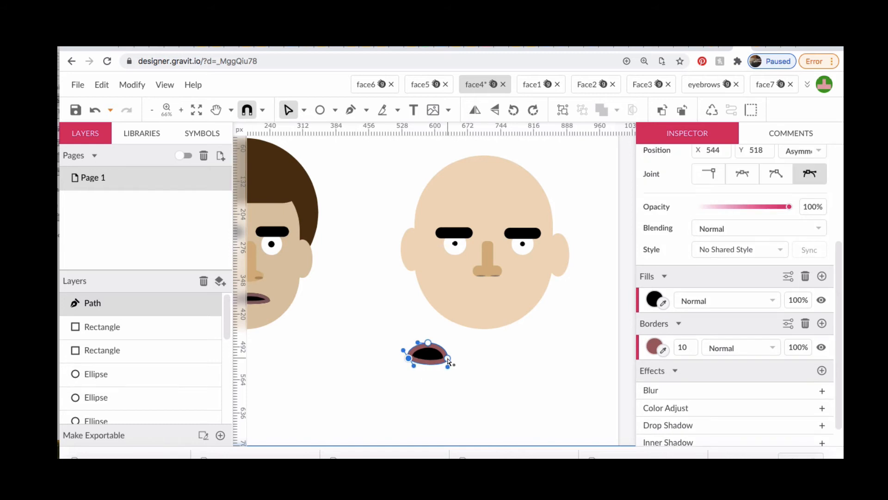
Reshape the right corner of the mouth path into a tapered tip by adjusting its anchor handle
left_click(448, 358)
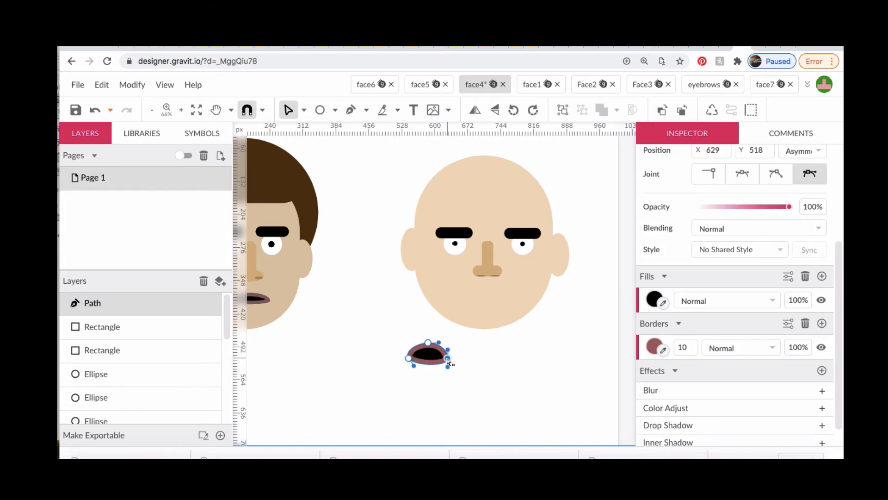
left_click_drag(448, 367, 434, 365)
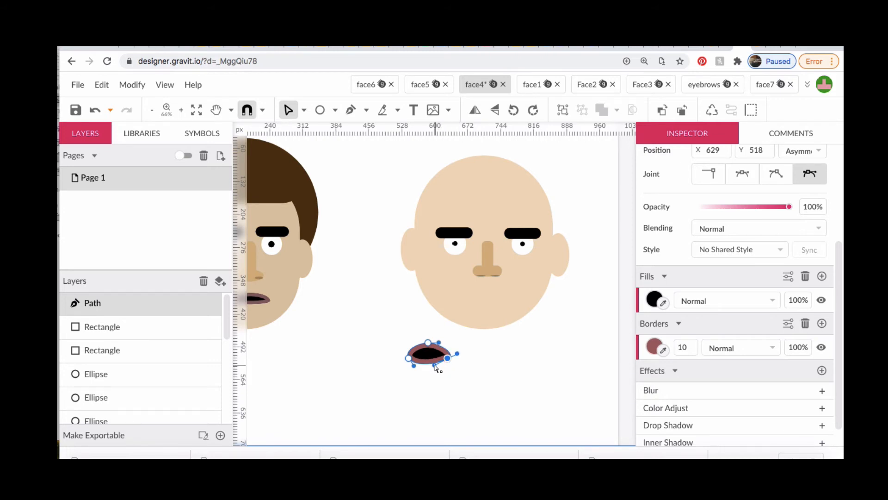
left_click(452, 396)
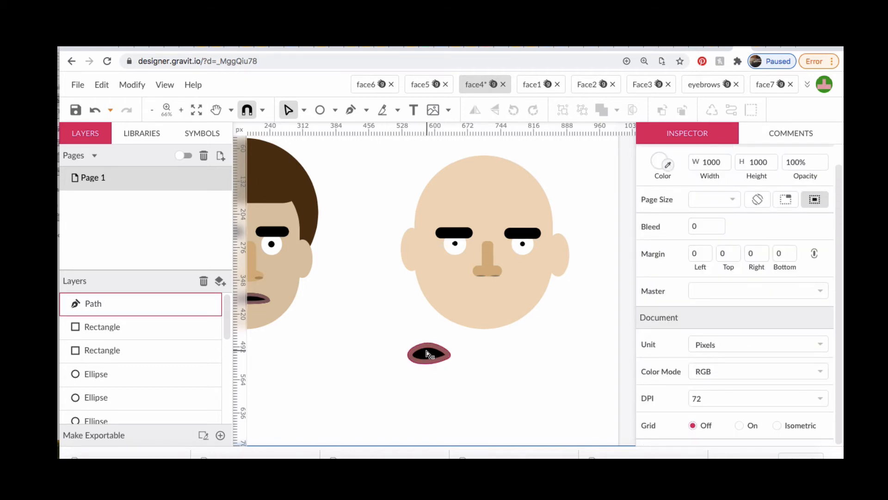
left_click_drag(428, 354, 449, 340)
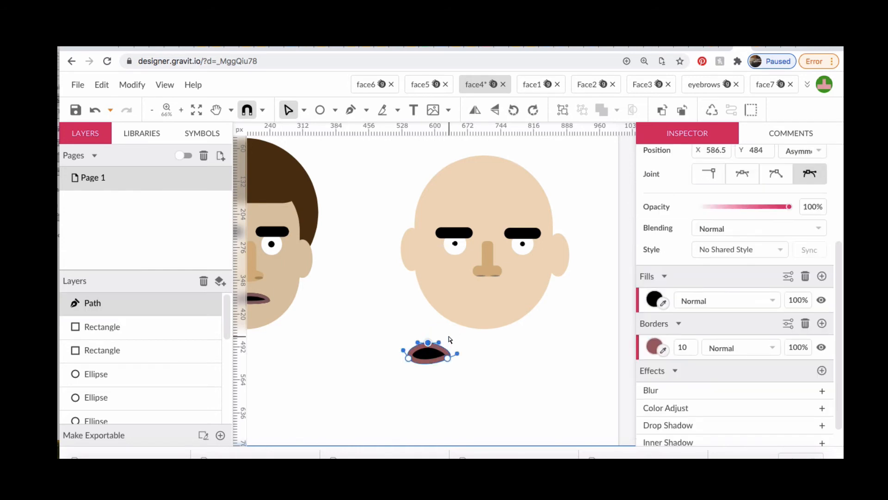
Move the finished mouth onto the new face, centred just below the nose
left_click(303, 110)
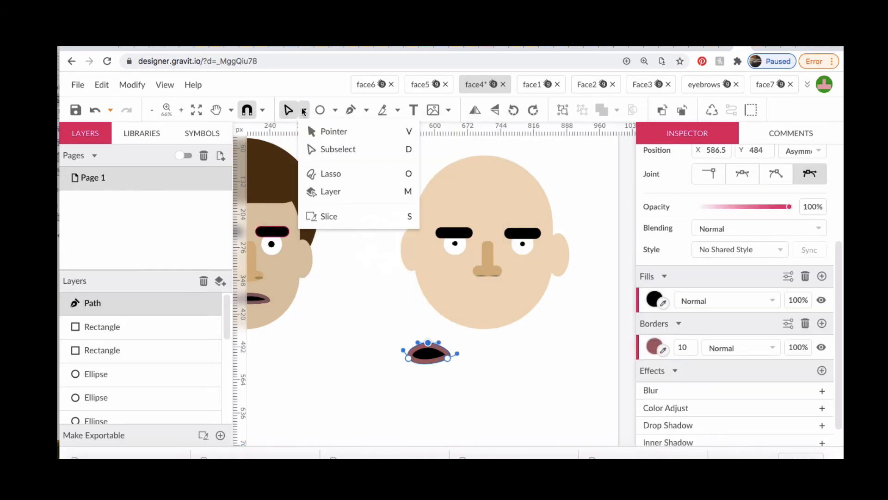
left_click(322, 131)
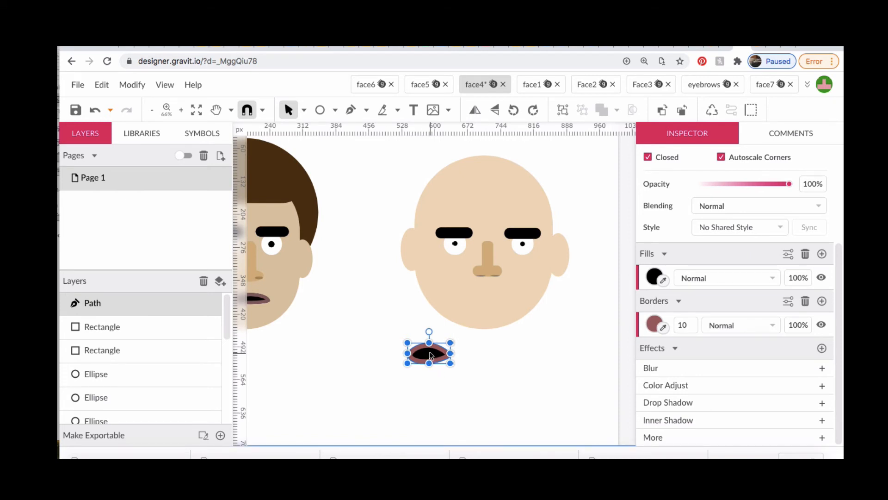
left_click_drag(429, 359, 489, 297)
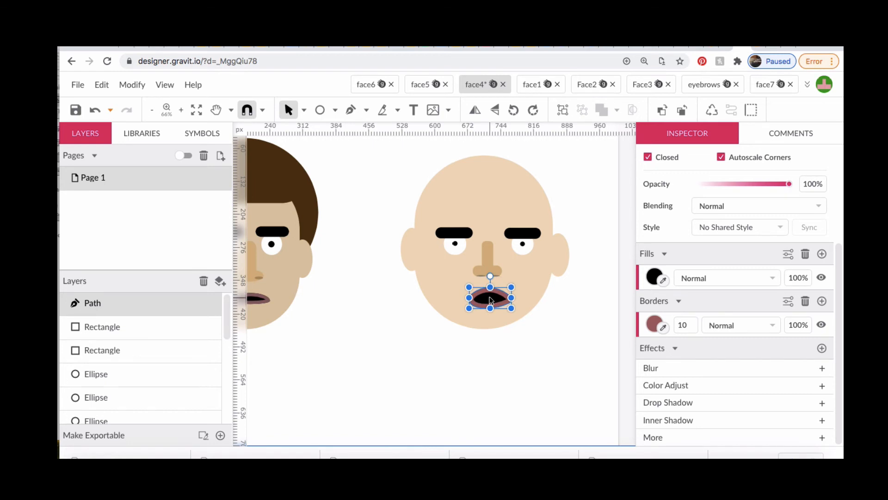
left_click(430, 375)
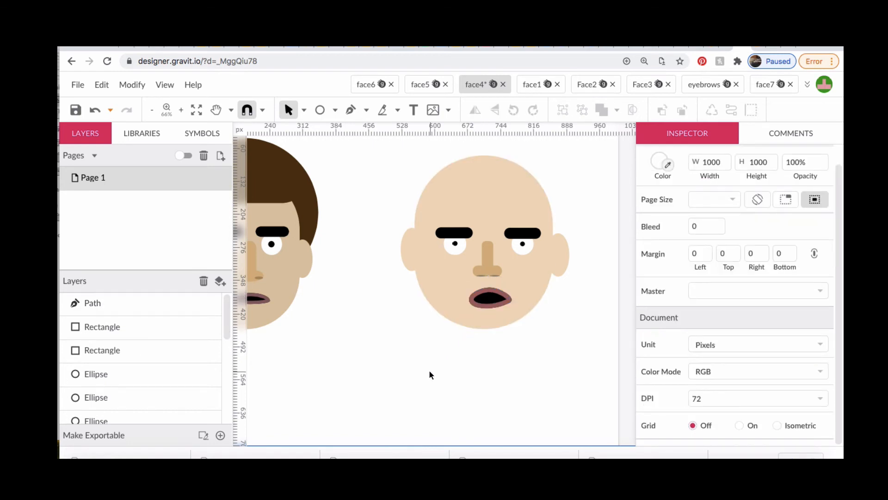
Draw a hair circle about 402 px in diameter covering the new head
left_click(320, 110)
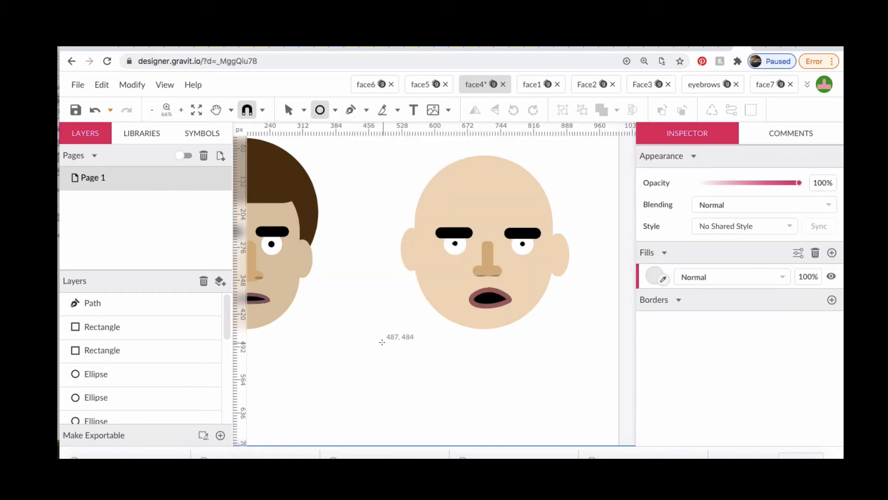
scroll(382, 342, "up", 3)
scroll(382, 343, "right", 2)
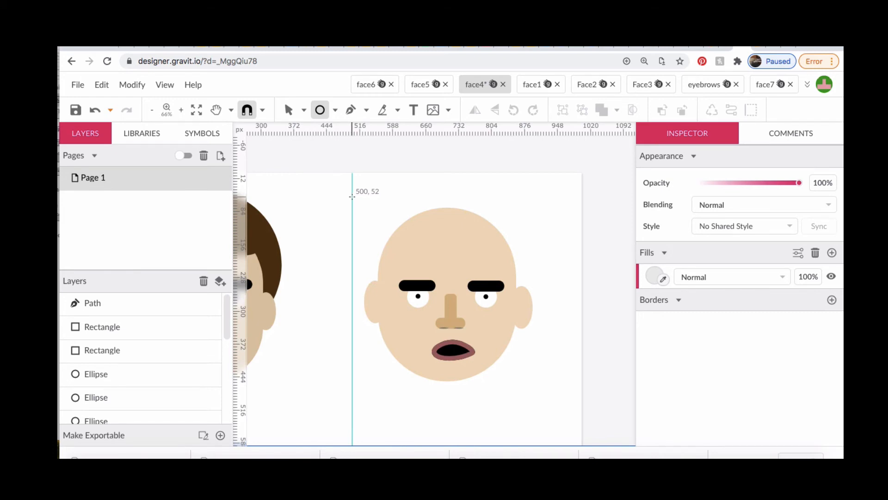
left_click_drag(352, 197, 535, 231)
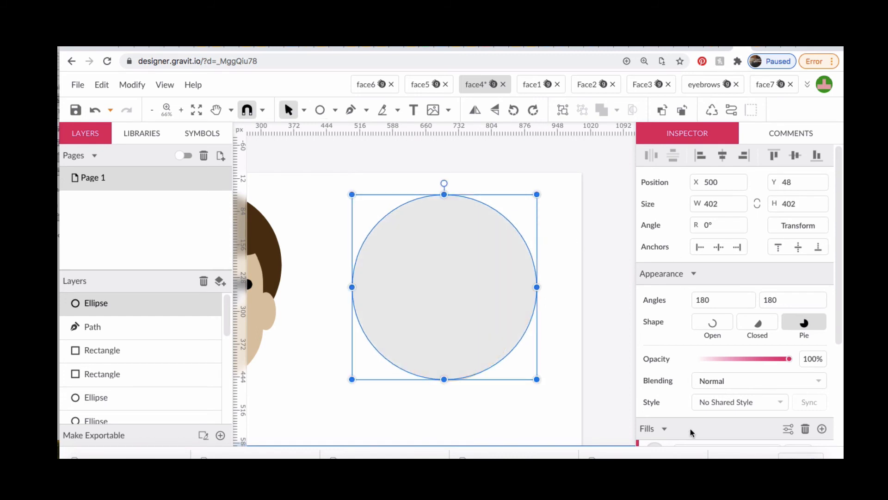
Fill the hair circle with dark brown #332106
scroll(716, 376, "down", 3)
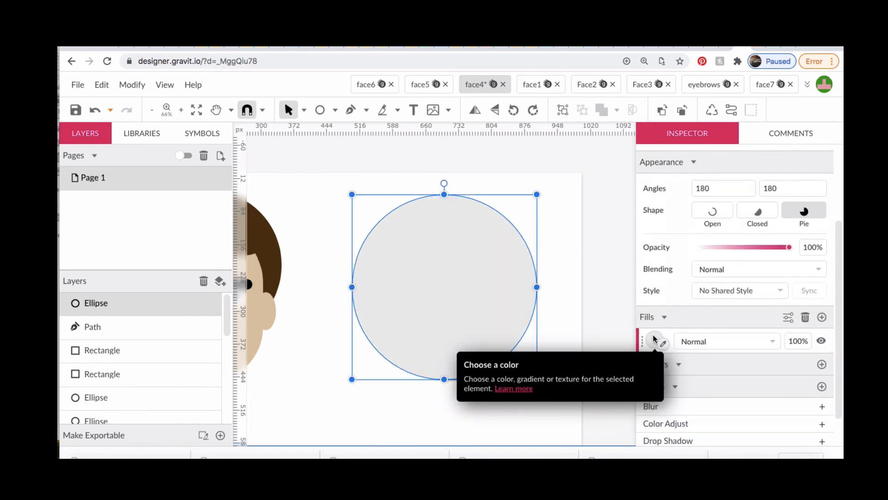
left_click(654, 340)
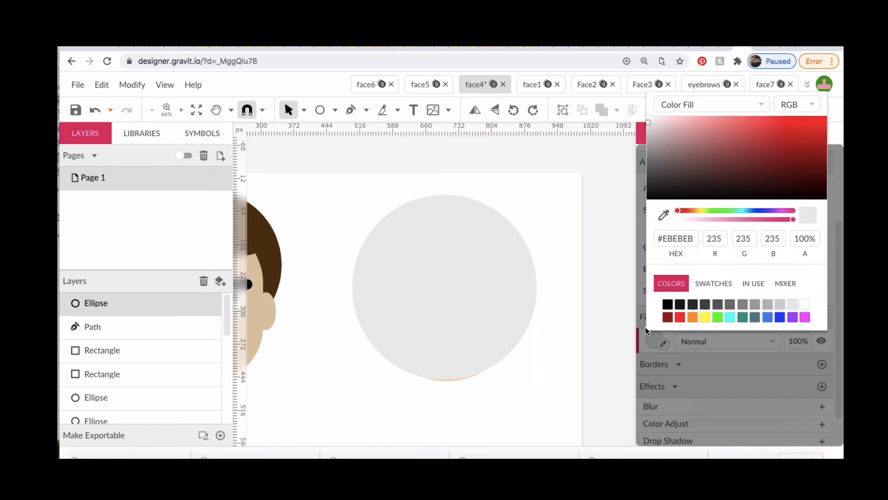
left_click(692, 317)
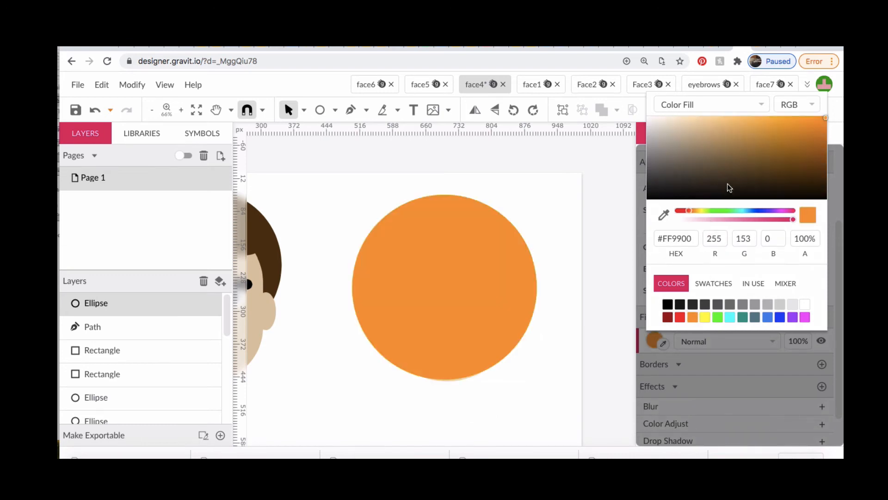
left_click(807, 184)
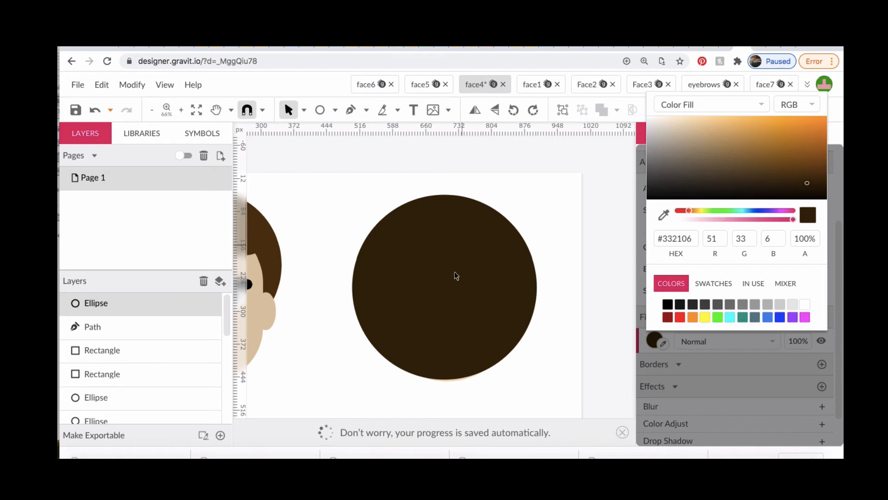
Send the hair circle to the back, behind the head and ears
left_click(128, 86)
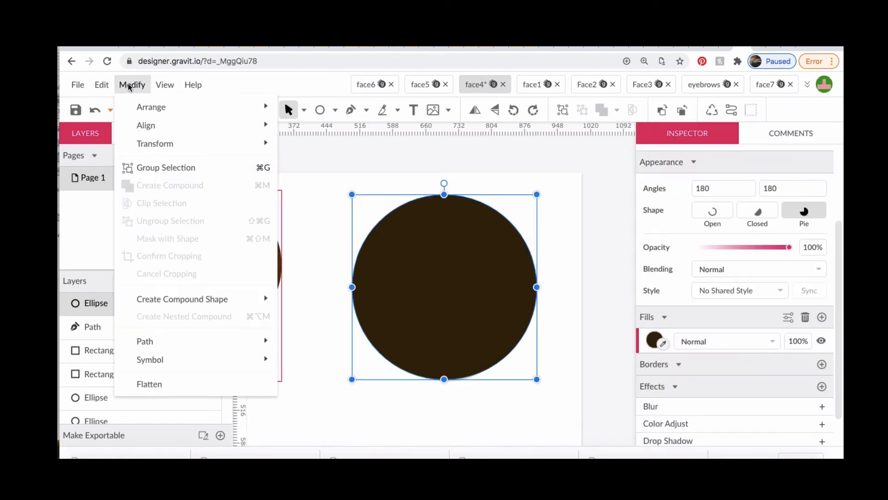
mouse_move(135, 100)
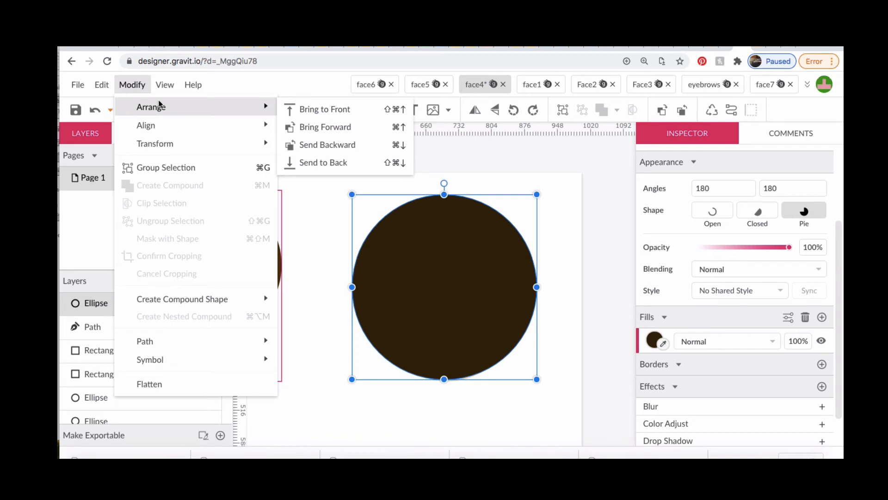
left_click(336, 165)
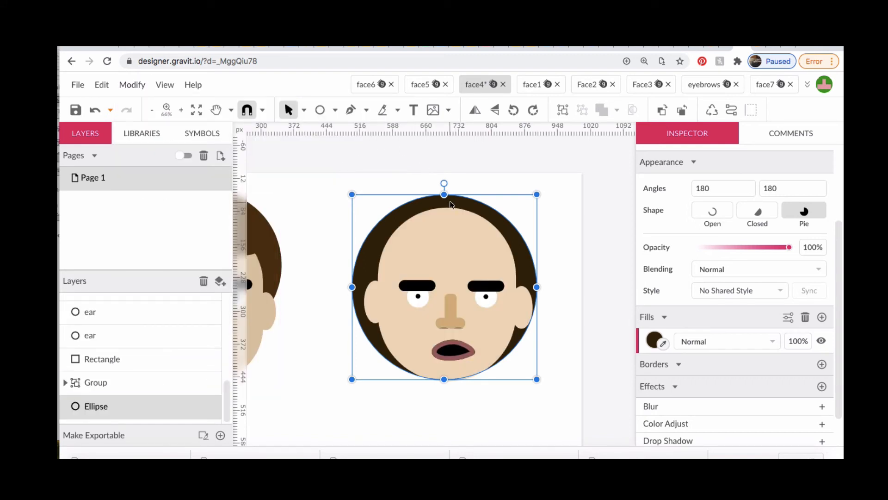
Move the hair circle up so its upper edge sits just inside the page's upper border
left_click_drag(459, 203, 465, 164)
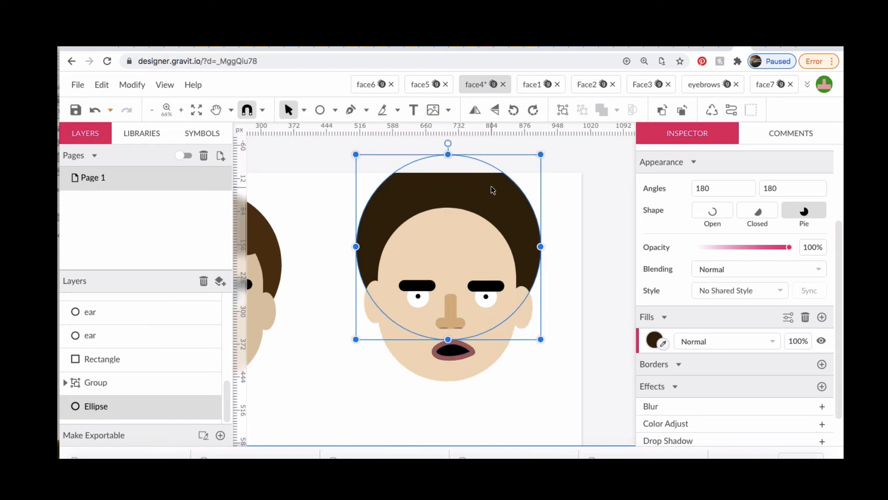
left_click_drag(493, 189, 490, 209)
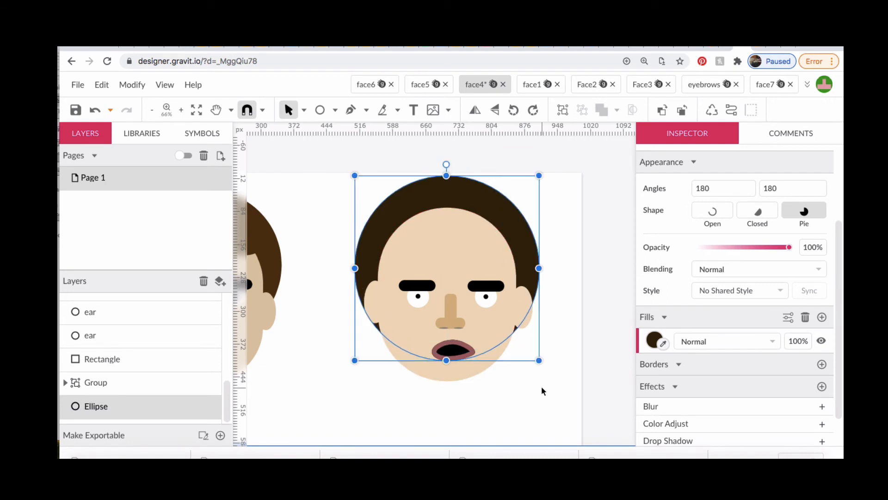
key("Up")
key("Up")
key("Up")
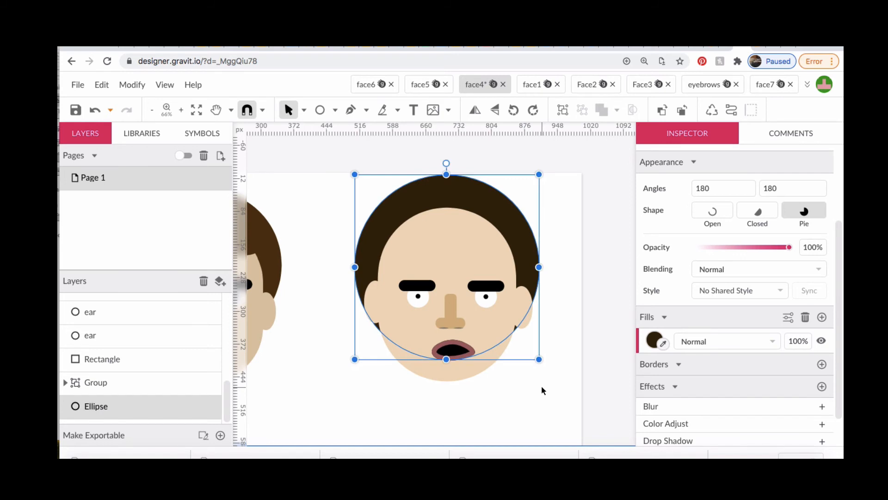
left_click(562, 410)
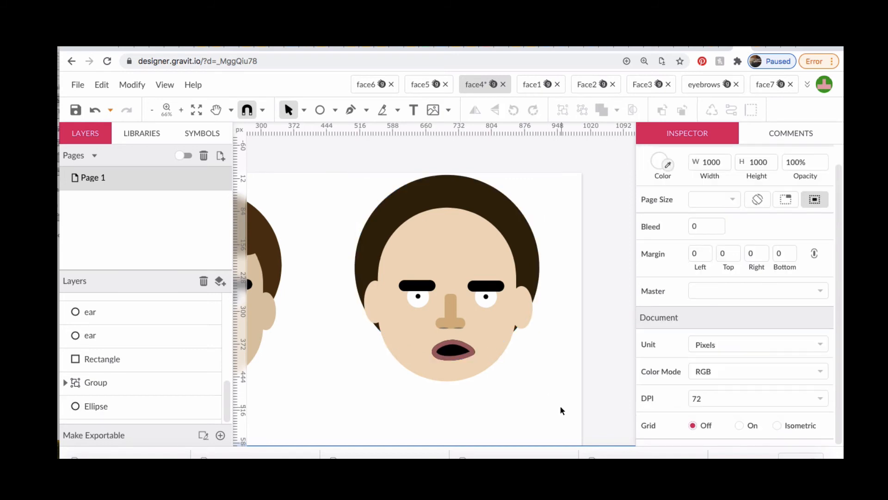
Shrink the hair circle slightly and nudge it left and up to centre it around the head
scroll(384, 414, "left", 5)
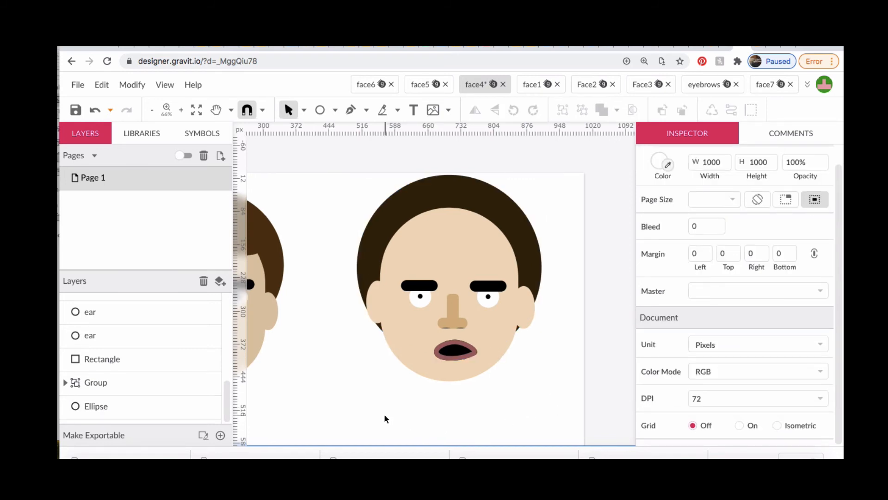
scroll(384, 418, "down", 1)
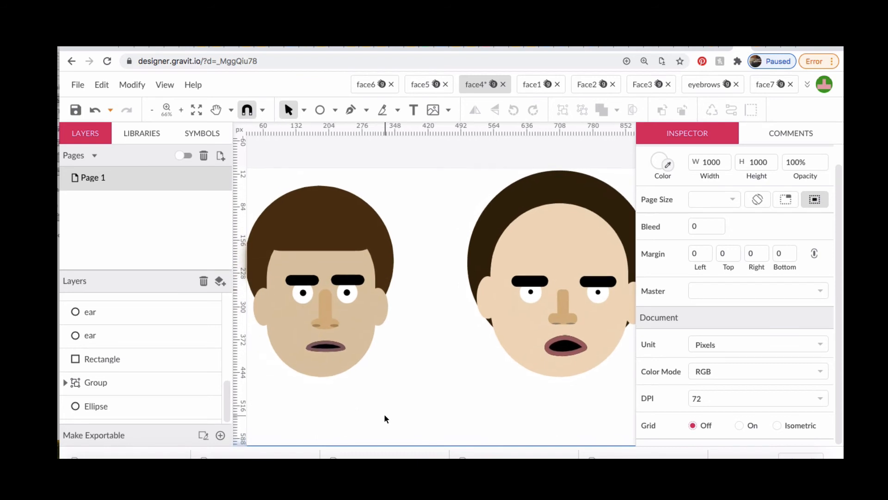
scroll(384, 413, "right", 4)
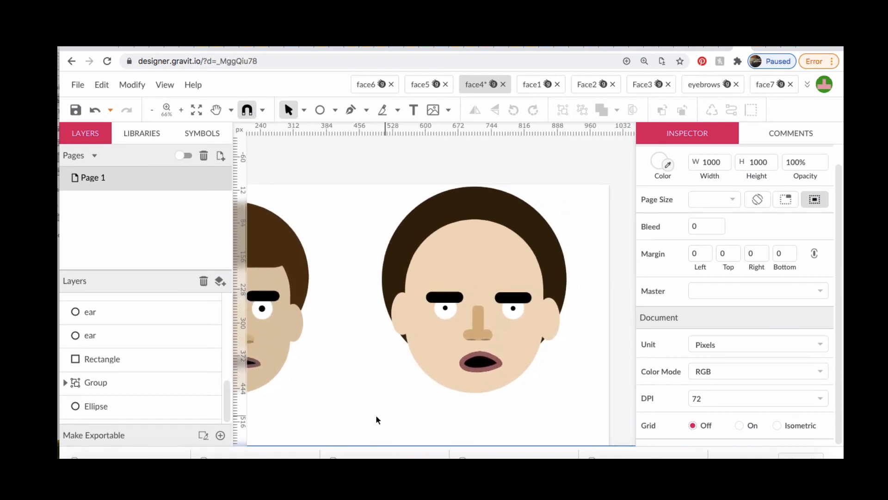
left_click(479, 205)
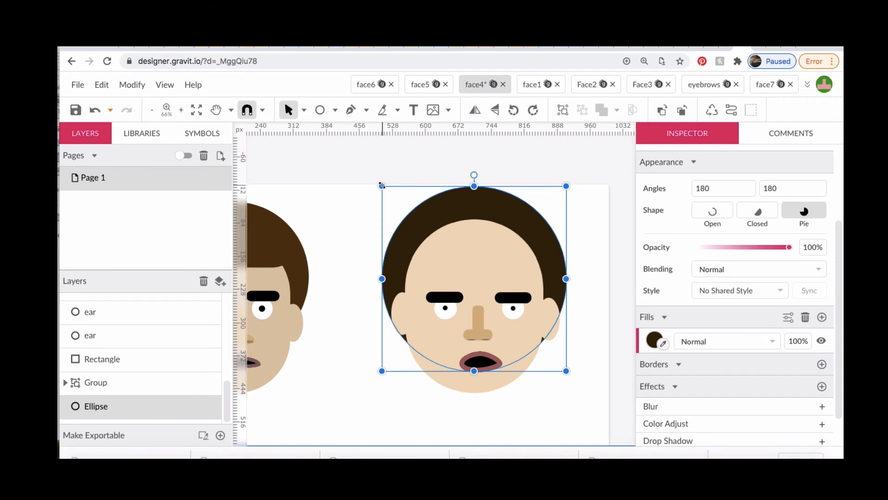
left_click_drag(381, 186, 390, 194)
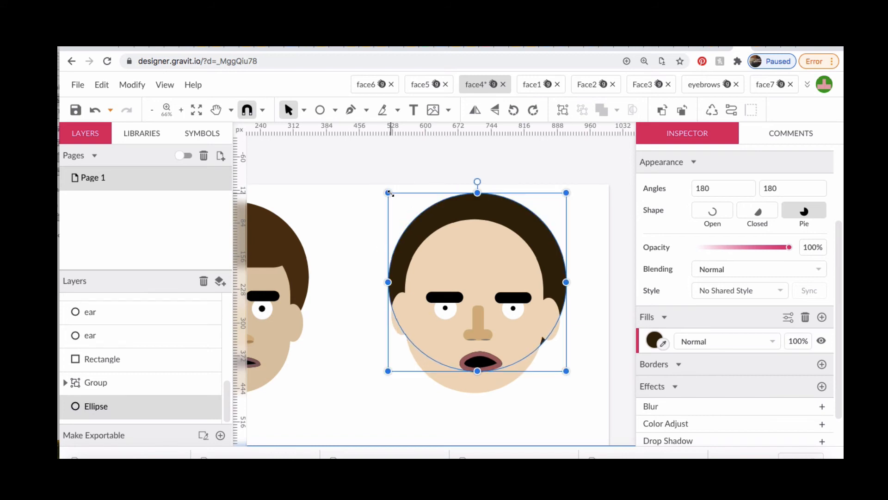
key("Left")
key("Left")
key("Left")
key("Left")
key("Left")
key("Left")
key("Left")
key("Left")
key("Left")
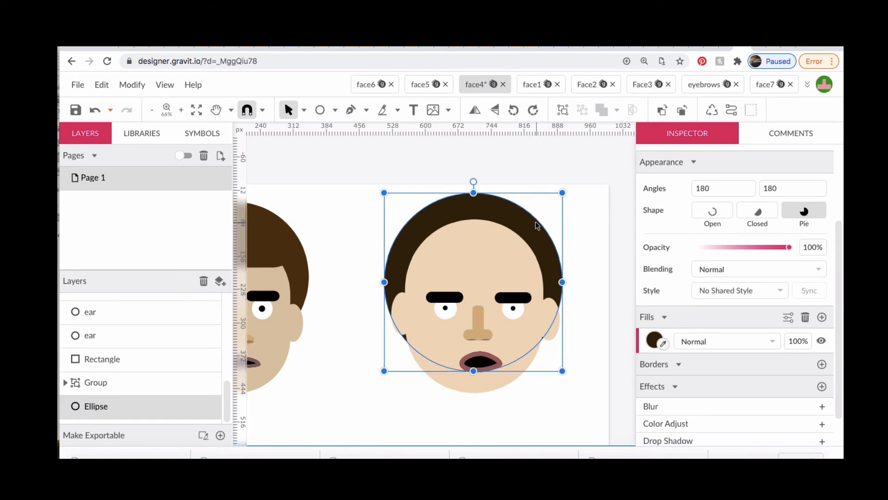
key("Up")
key("Up")
key("Up")
key("Up")
key("Up")
key("Up")
key("Up")
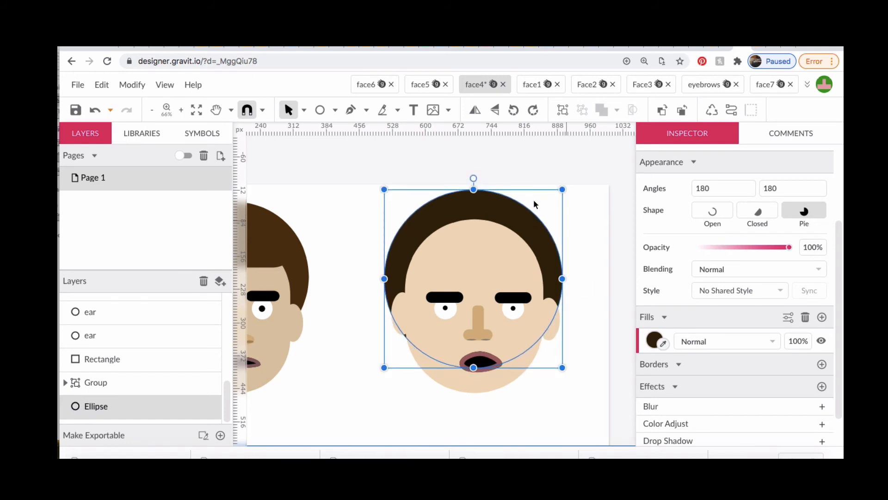
Draw a wide fringe rectangle across the upper forehead and fill it with the brown sampled from the hair circle
left_click(335, 110)
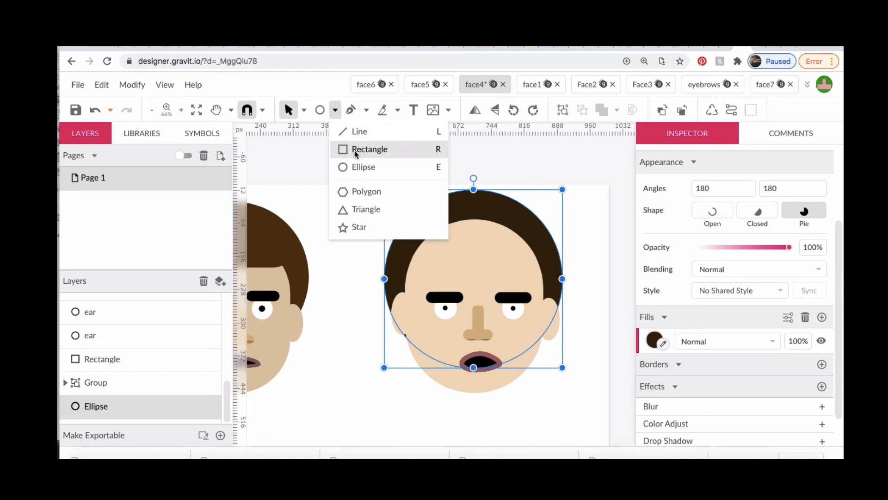
left_click(356, 149)
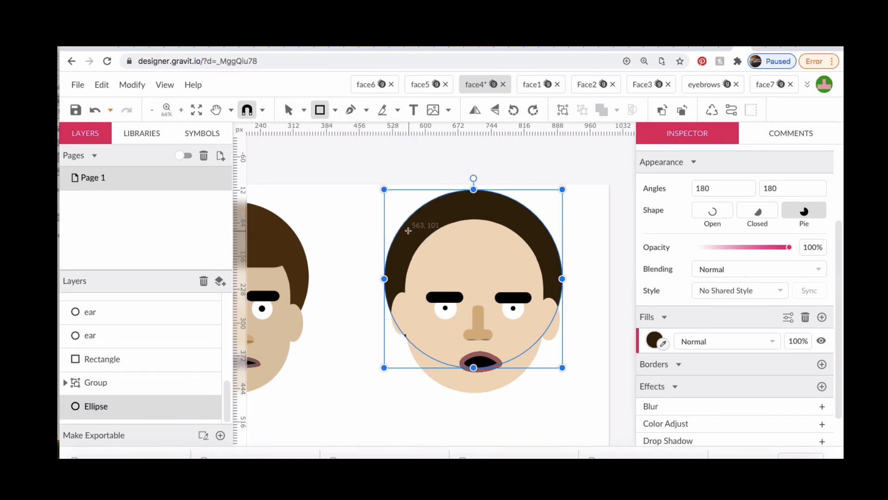
left_click_drag(414, 219, 535, 258)
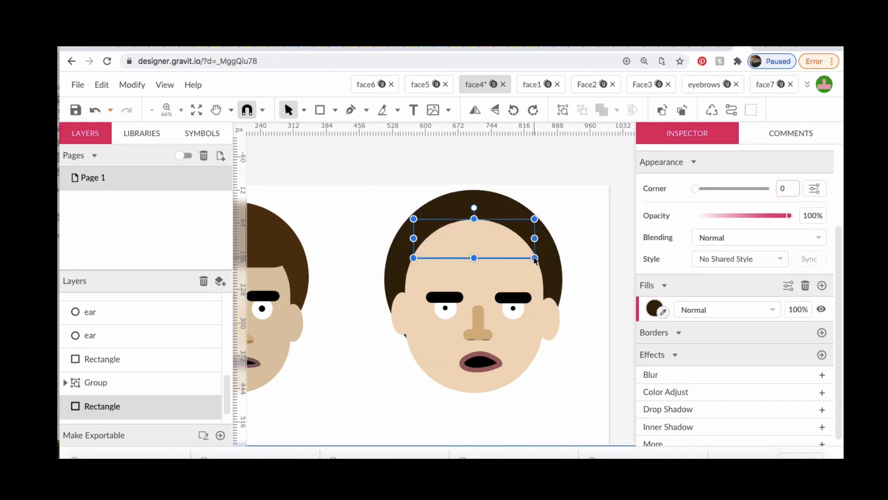
left_click(664, 315)
left_click(552, 275)
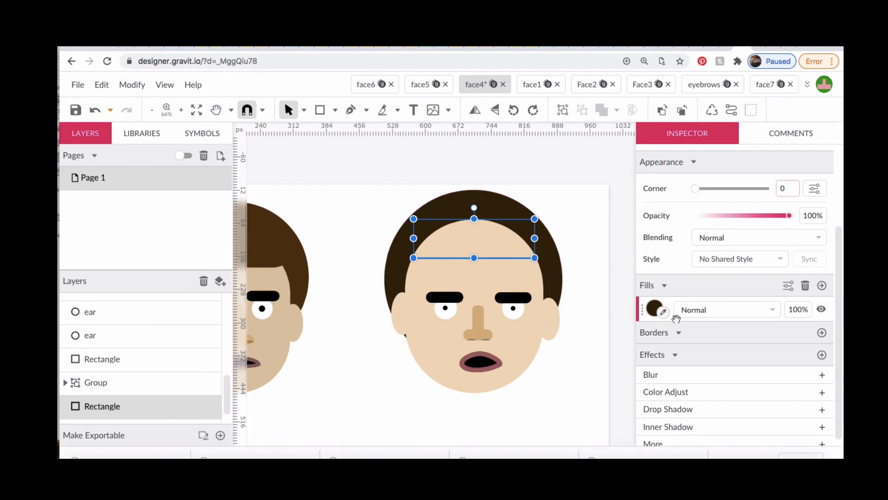
Bring the fringe rectangle to the front, over the forehead, and set its corner rounding to 21
left_click(132, 84)
left_click(361, 392)
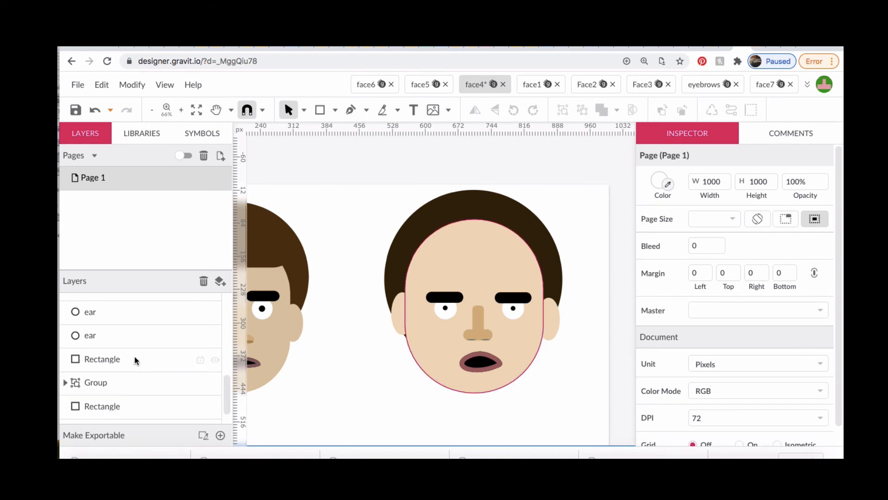
scroll(135, 367, "down", 1)
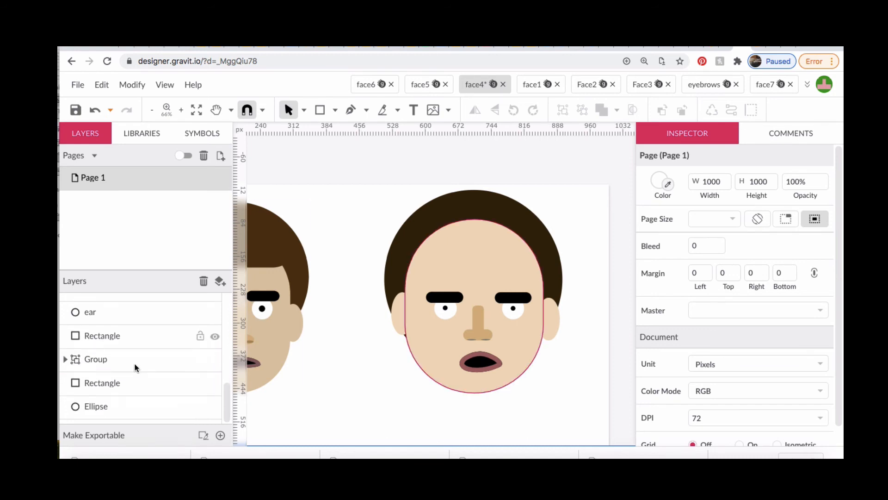
left_click(145, 386)
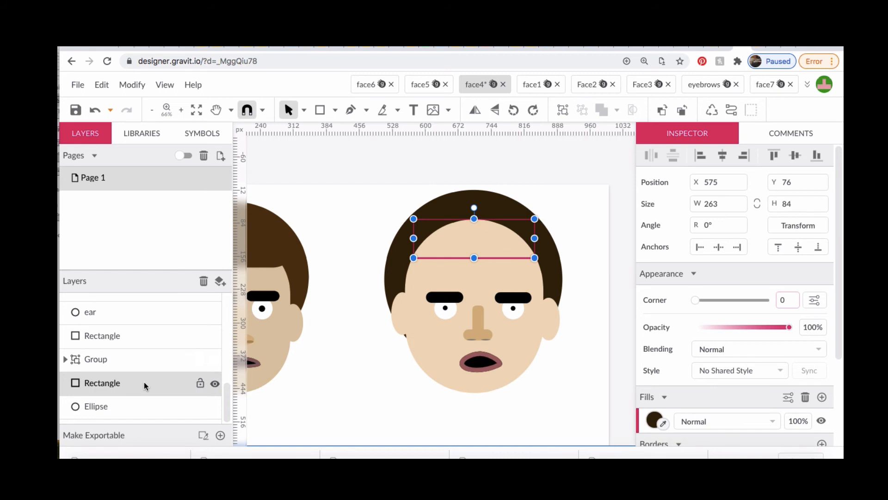
left_click(133, 86)
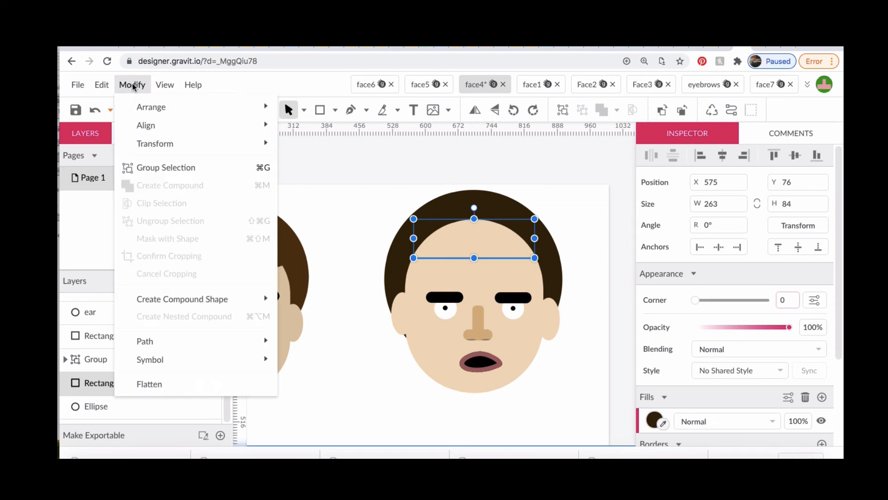
mouse_move(149, 112)
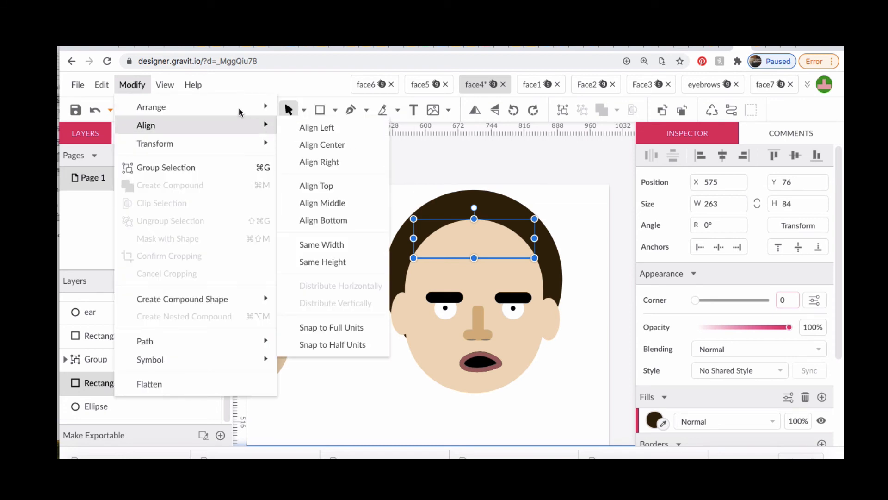
left_click(319, 110)
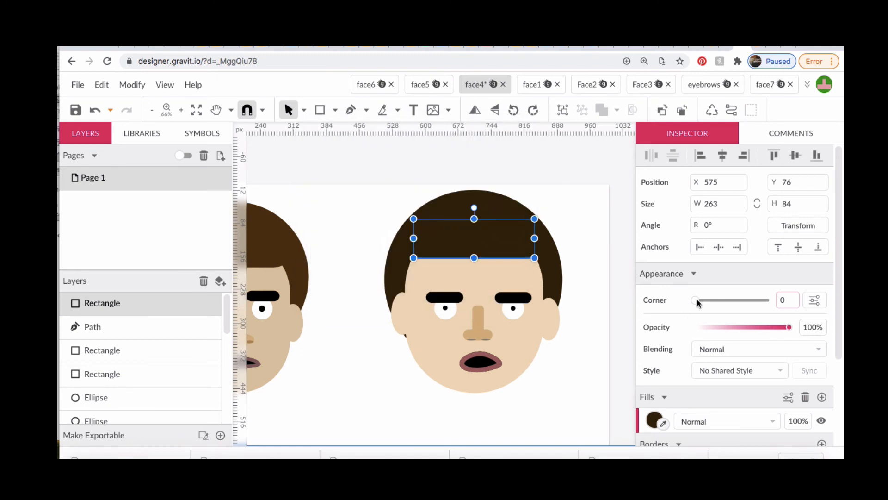
left_click_drag(696, 301, 732, 299)
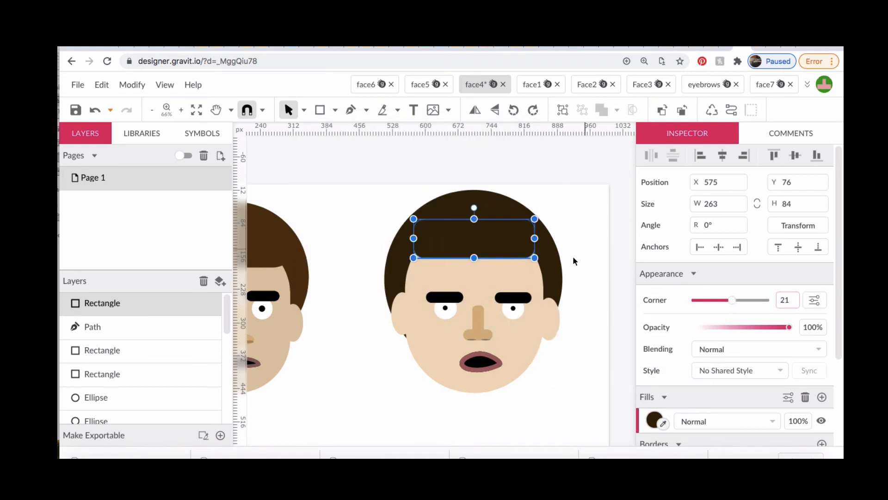
left_click(581, 222)
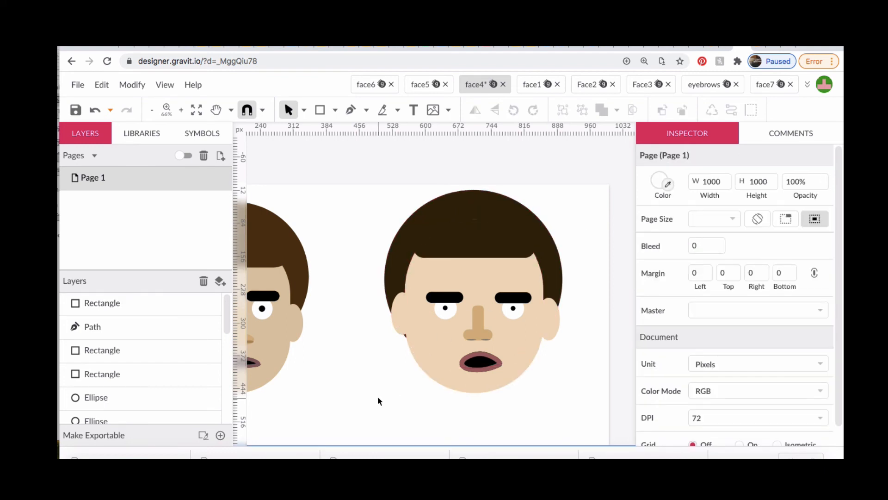
Narrow the new face's head from both sides to about 275 px wide and move both ears inward against it
scroll(378, 398, "left", 5)
scroll(378, 398, "down", 2)
scroll(378, 397, "up", 1)
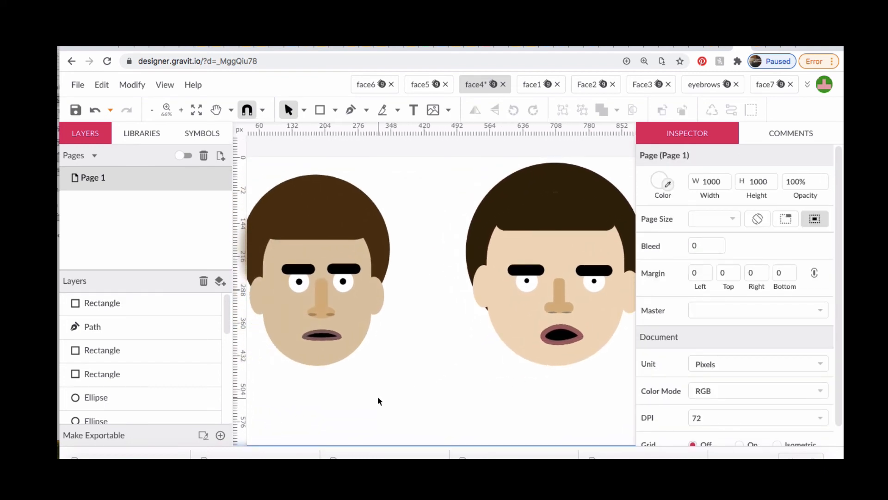
scroll(377, 400, "right", 5)
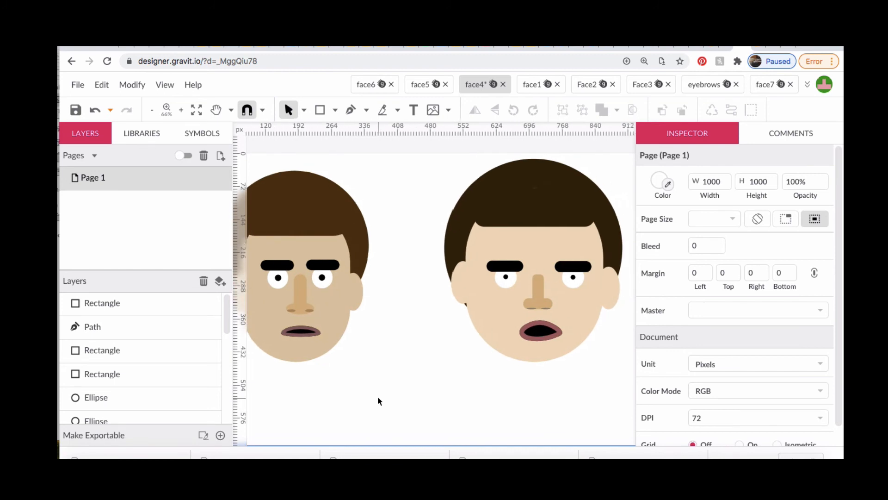
scroll(378, 401, "left", 2)
scroll(378, 401, "down", 1)
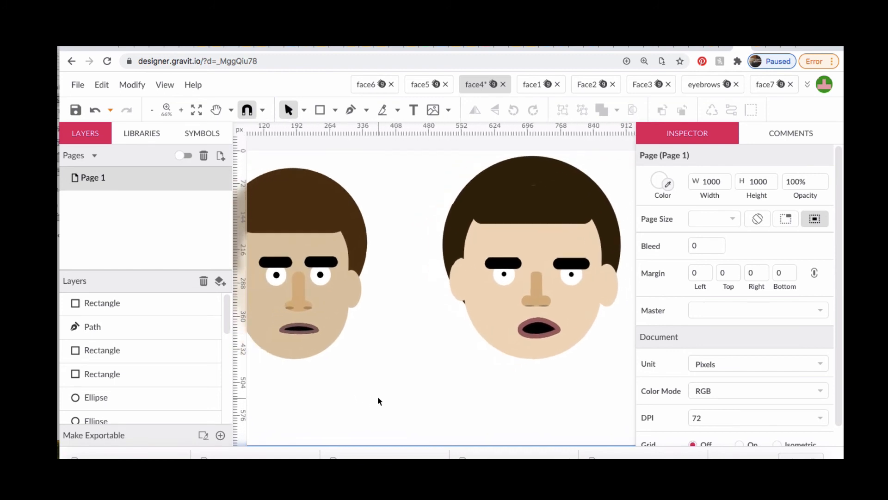
scroll(378, 398, "right", 1)
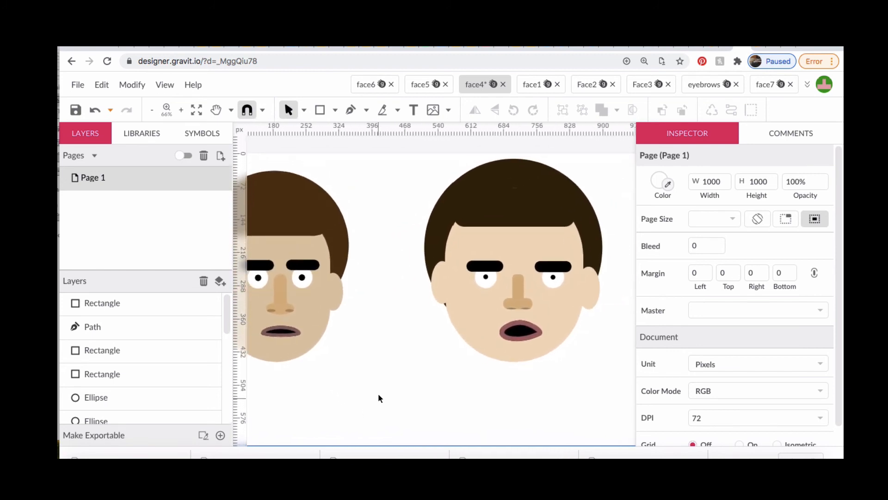
left_click(471, 320)
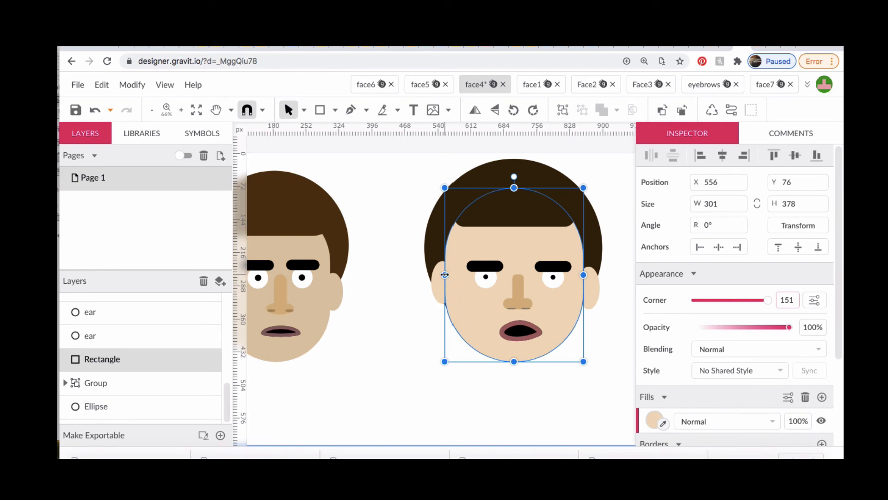
left_click_drag(445, 275, 452, 282)
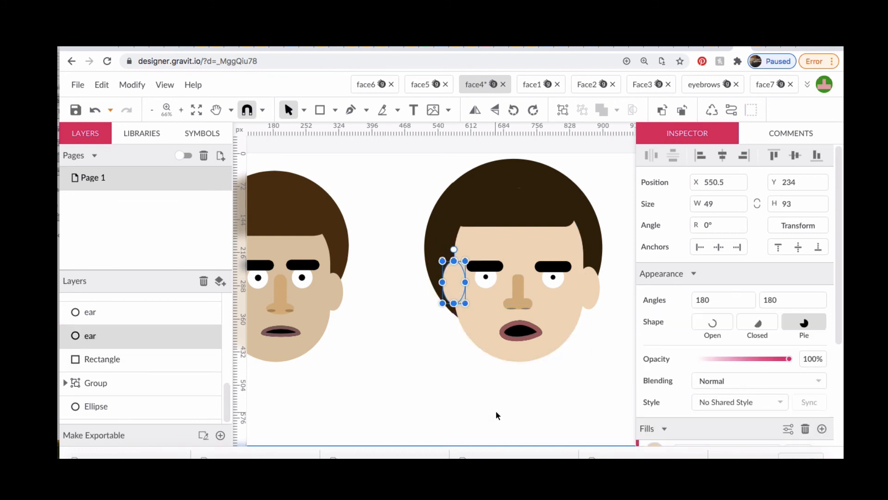
left_click(560, 316)
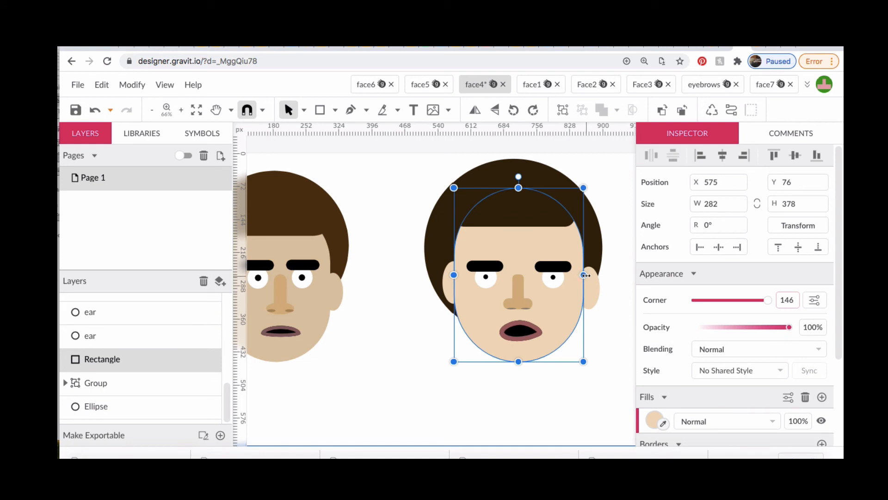
left_click_drag(582, 277, 584, 286)
left_click(593, 394)
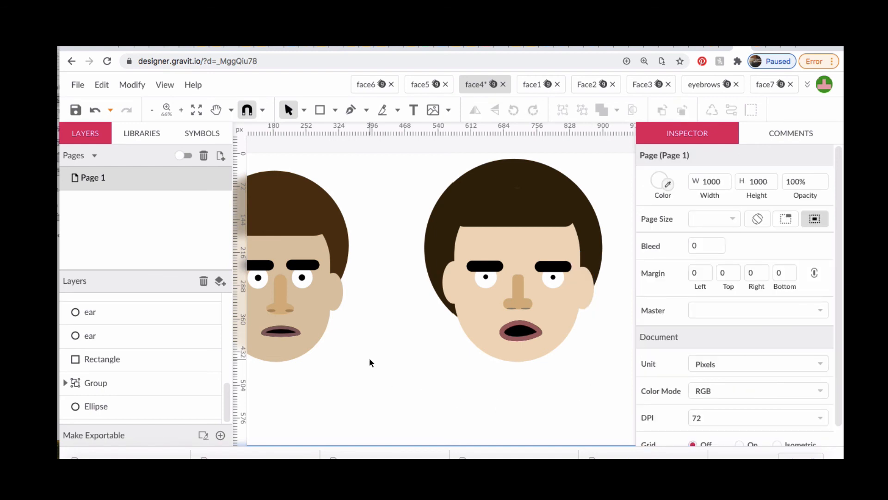
Shift the left eyebrow, eye white and pupil together toward the nose, to about X 622
left_click(488, 270)
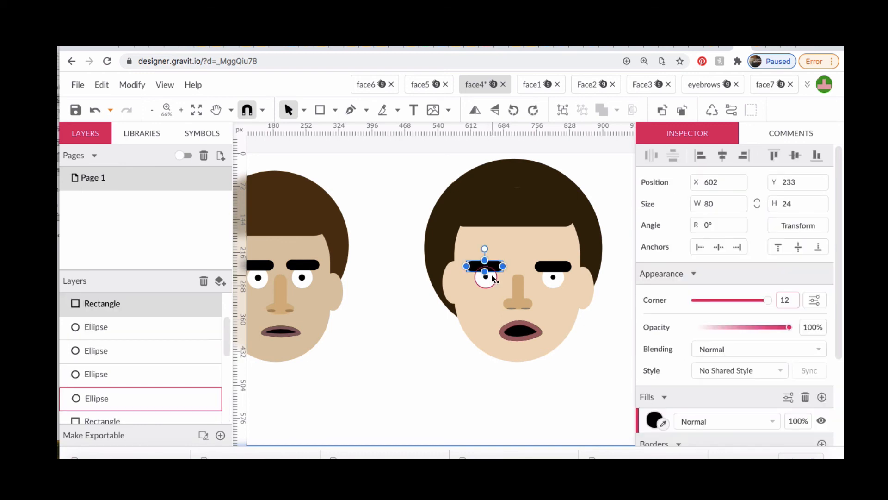
left_click(494, 281, "shift")
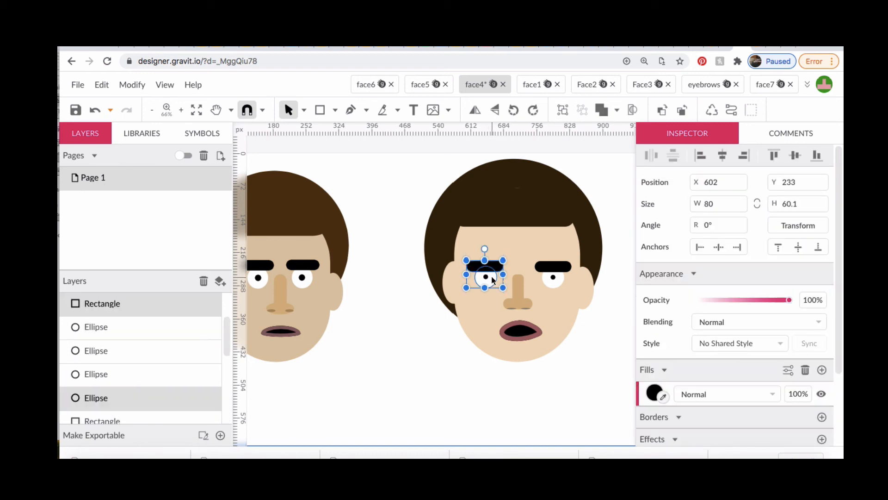
left_click(488, 278, "shift")
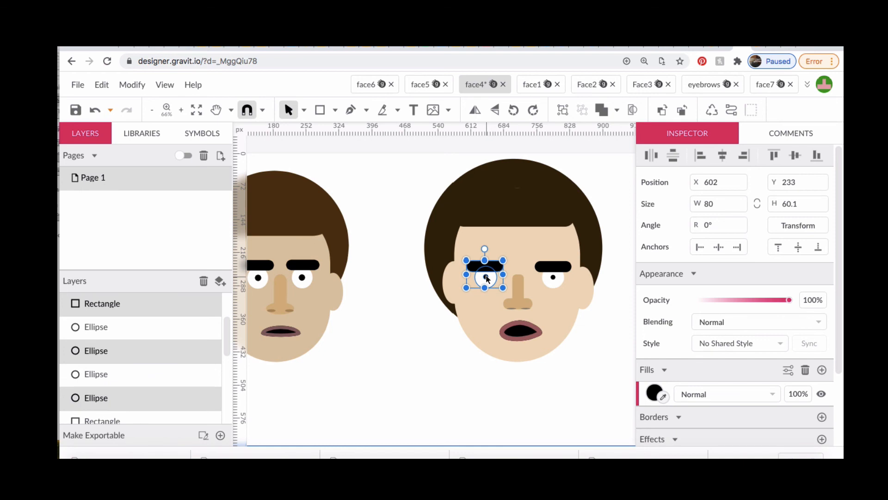
key("Right")
key("Right")
key("Right")
key("Right")
key("Right")
key("Right")
key("Right")
key("Right")
key("Right")
key("Right")
key("Right")
key("Right")
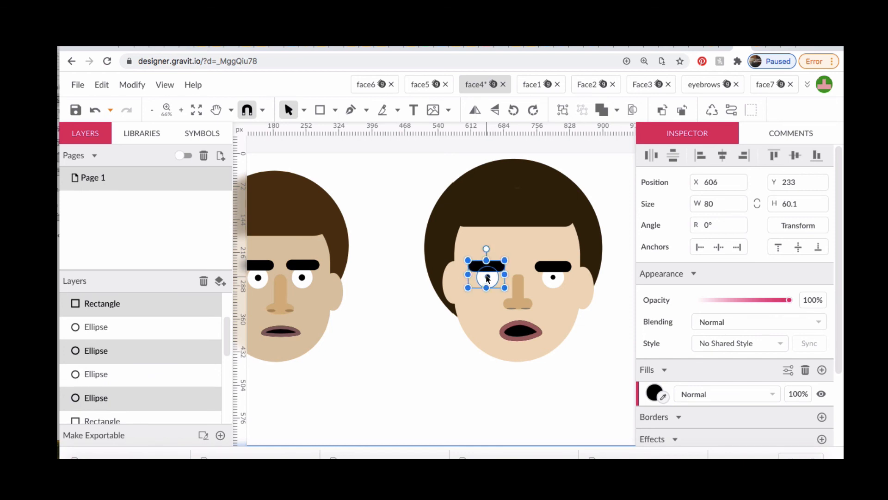
key("Right")
key("Right")
key("Right")
key("Right")
key("Right")
key("Right")
key("Right")
key("Right")
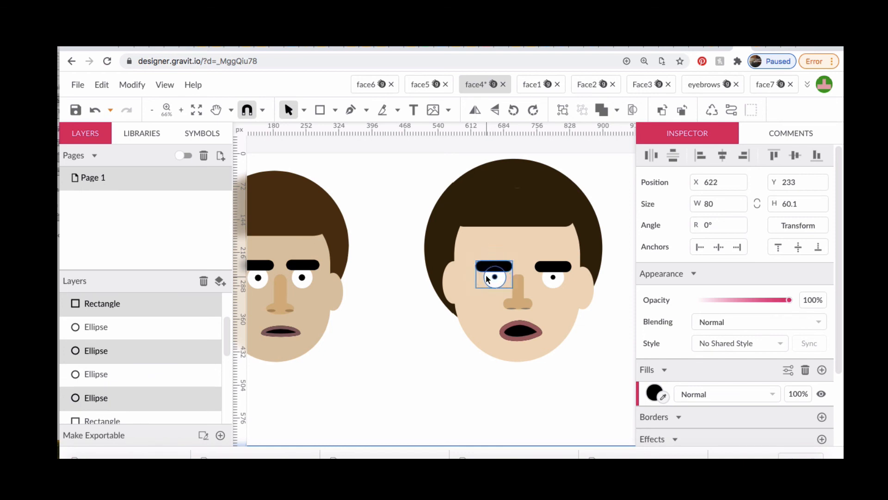
Shift the right eyebrow, eye white and pupil together toward the nose, to about X 735
left_click(553, 267)
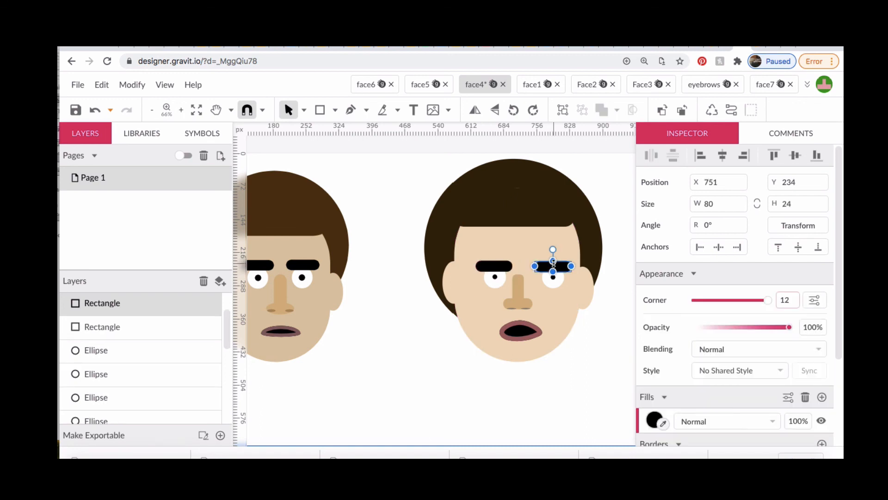
left_click(553, 284, "shift")
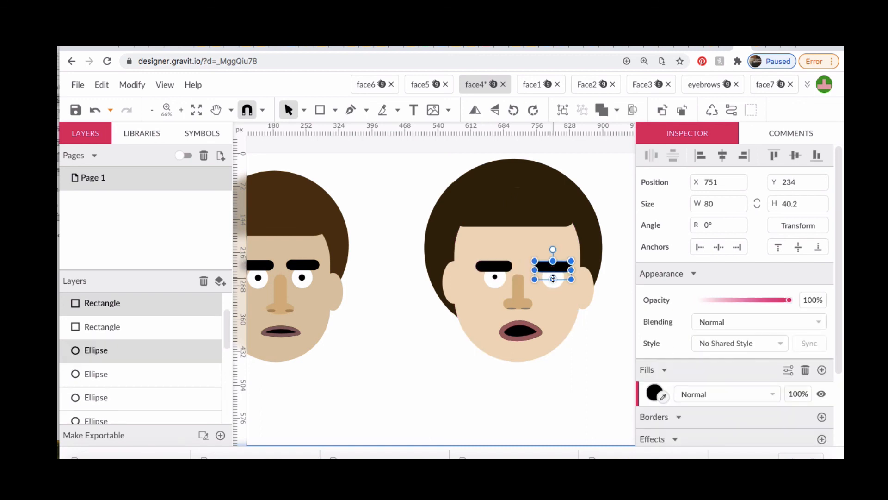
left_click(554, 282, "shift")
key("Left")
key("Left")
key("Left")
key("Left")
key("Left")
key("Left")
key("Left")
key("Left")
key("Left")
key("Left")
key("Left")
key("Left")
key("Left")
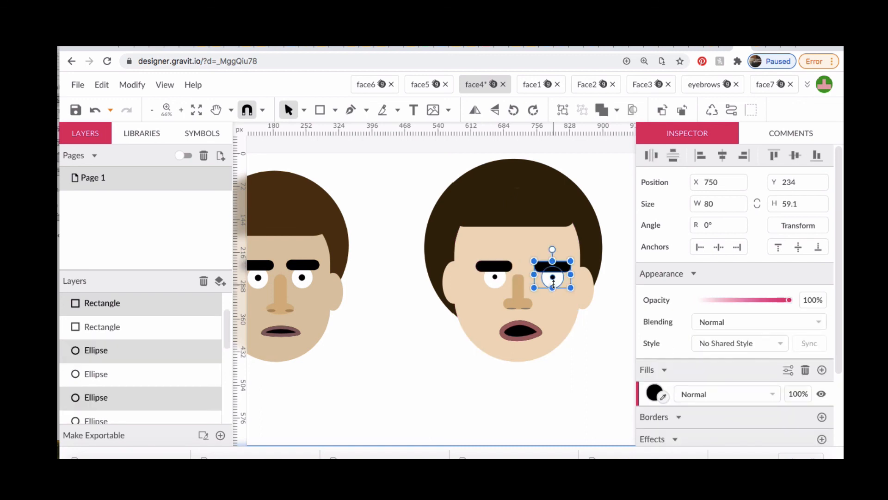
key("Left")
key("Left")
key("Left")
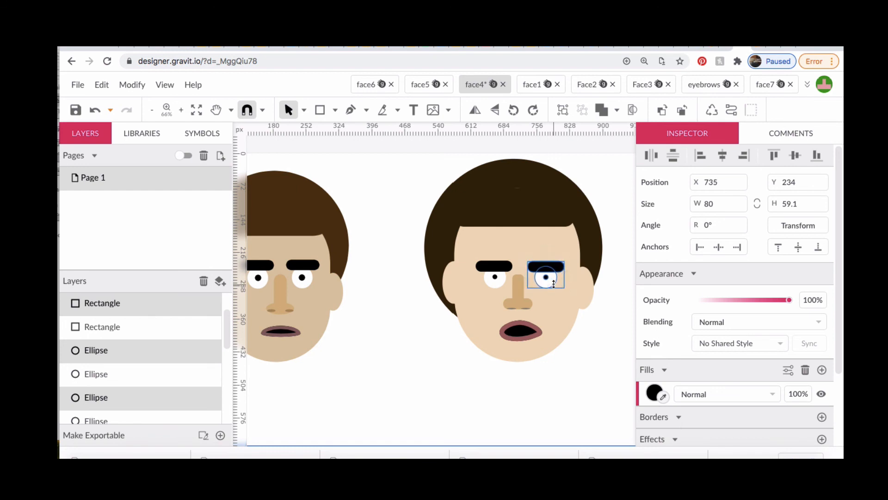
left_click(421, 404)
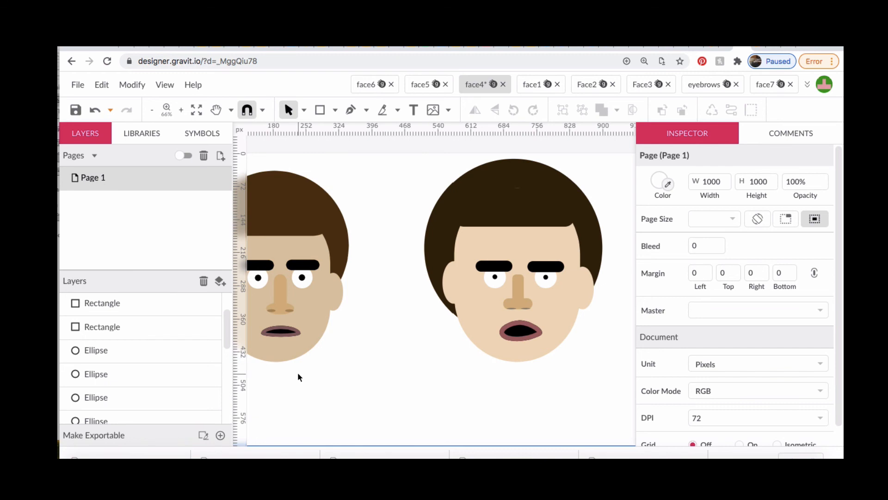
Narrow the head further from both sides to about 238.5 px wide and move the ears in to meet its edges
left_click(474, 329)
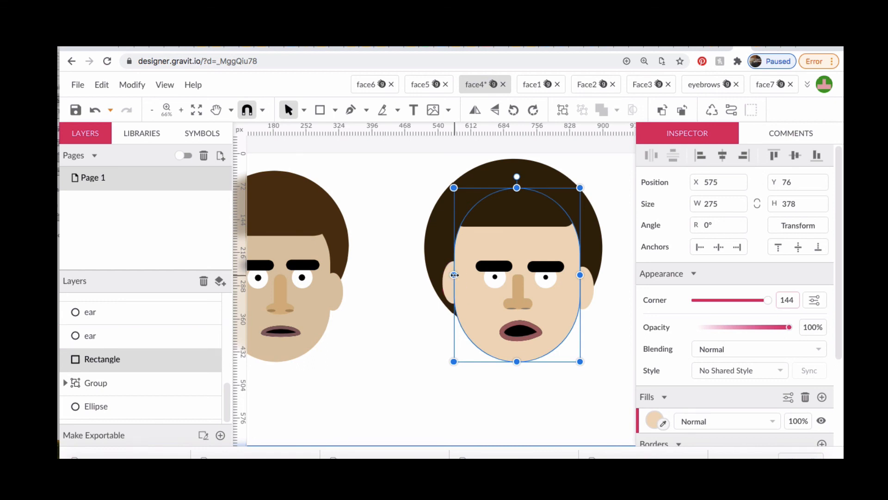
left_click_drag(455, 275, 465, 277)
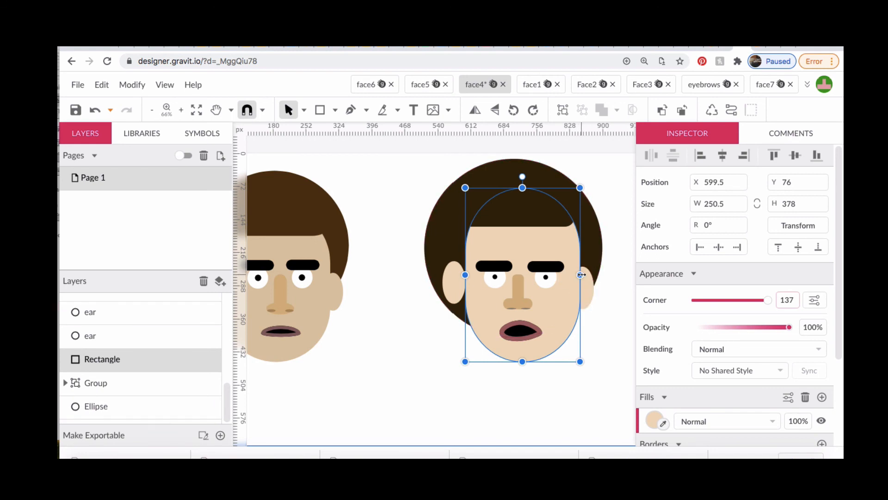
left_click_drag(581, 274, 574, 276)
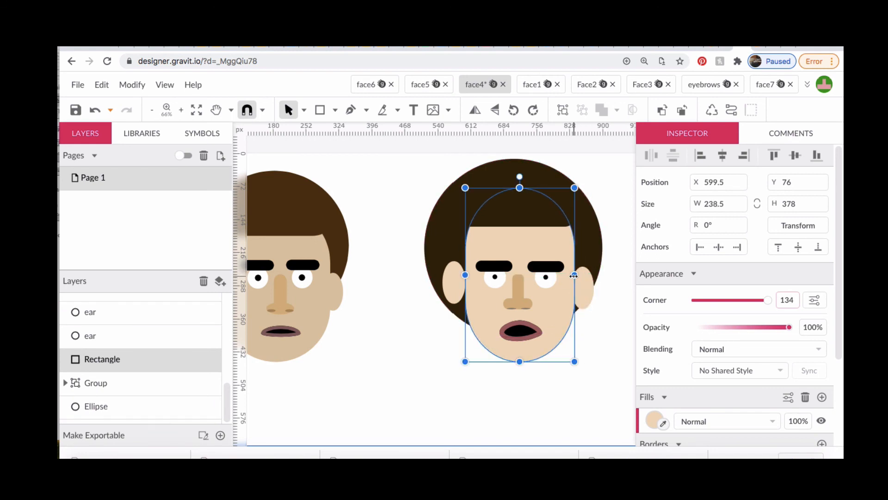
left_click(453, 290)
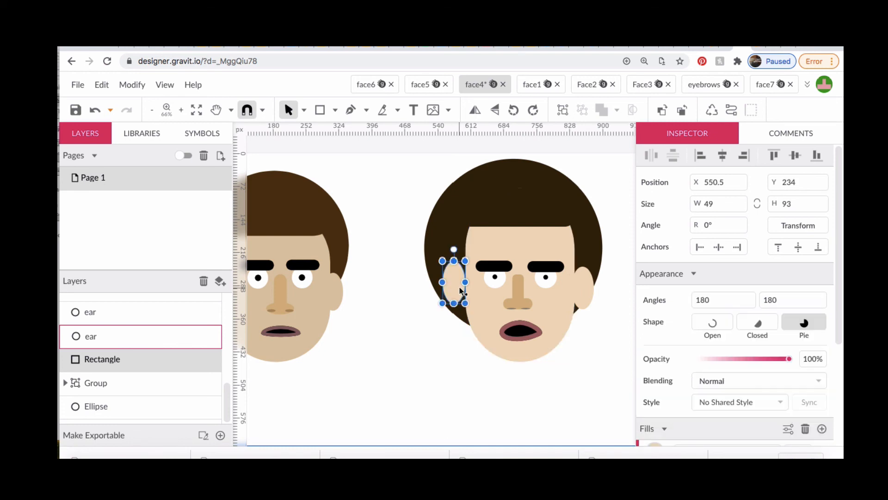
mouse_move(454, 290)
left_mouse_down()
mouse_move(465, 290)
mouse_move(459, 286)
left_mouse_up()
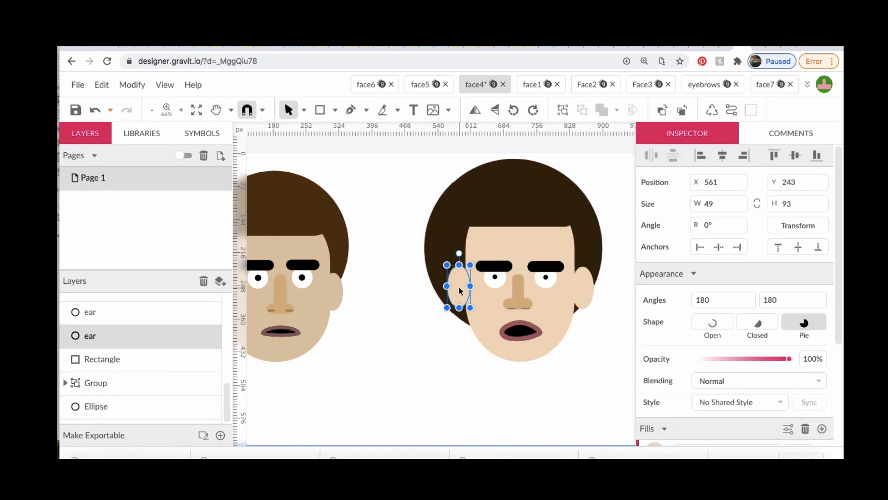
left_click_drag(586, 288, 584, 287)
left_click(582, 418)
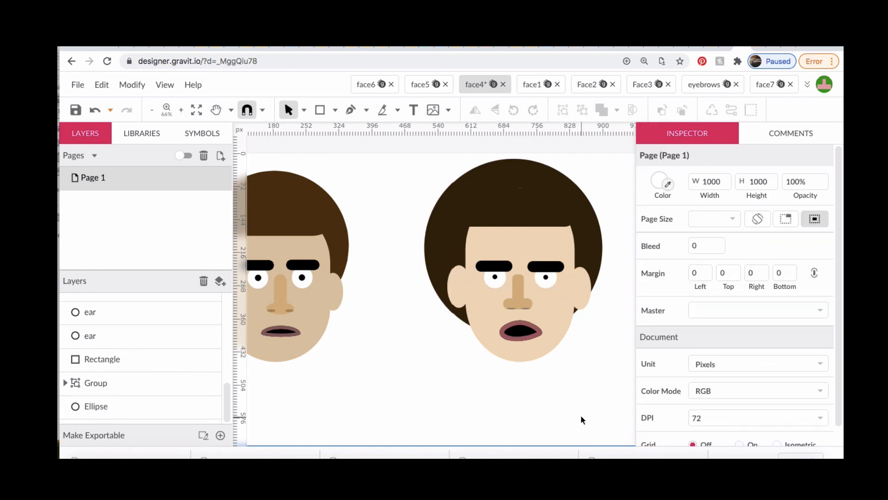
Shrink the hair circle from its upper-left corner so it fits more closely around the narrowed head
left_click(440, 240)
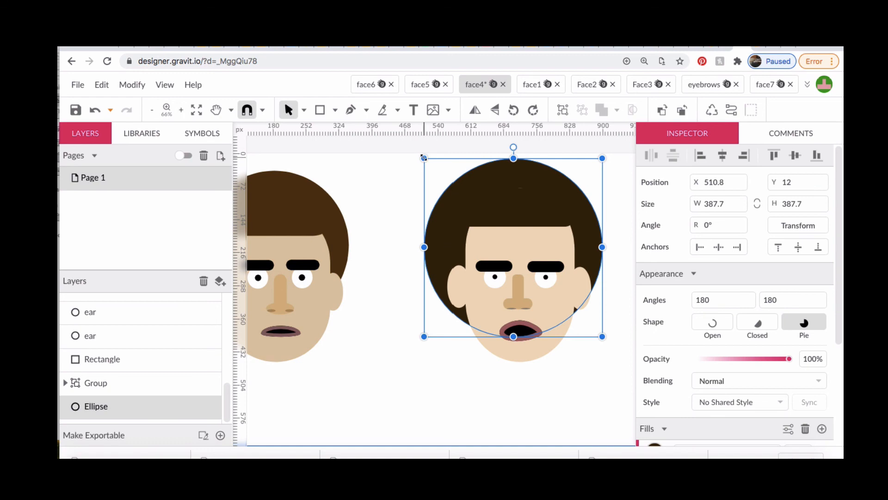
left_click_drag(424, 157, 447, 170)
left_click(419, 413)
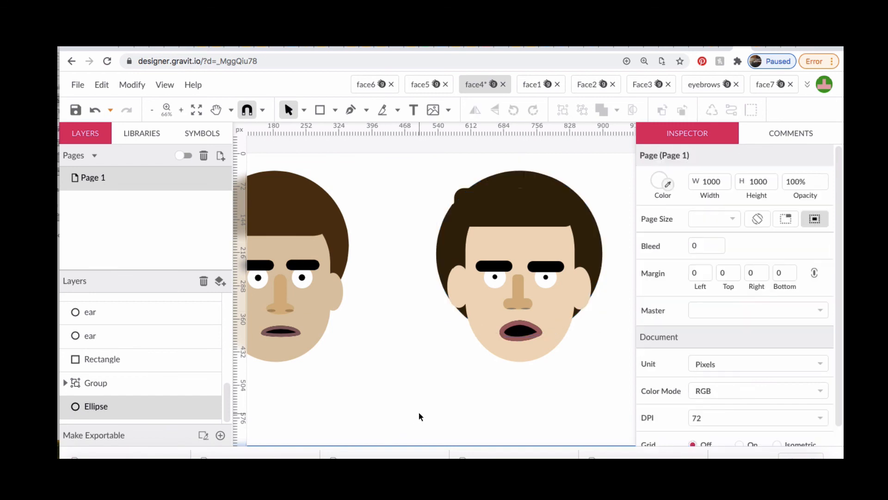
Resize the fringe rectangle to about 238.5 by 84 px, aligning its left edge with the head while covering the skin above
left_click(463, 192)
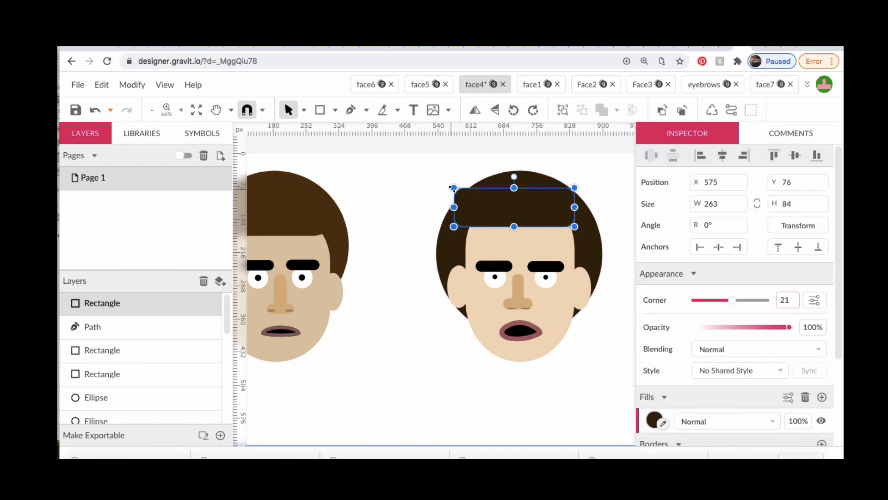
left_click_drag(454, 187, 465, 197)
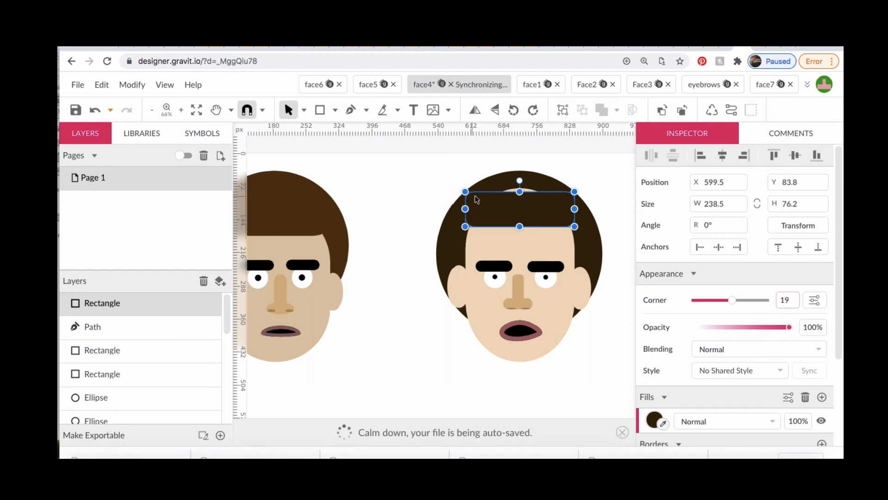
left_click_drag(520, 193, 519, 188)
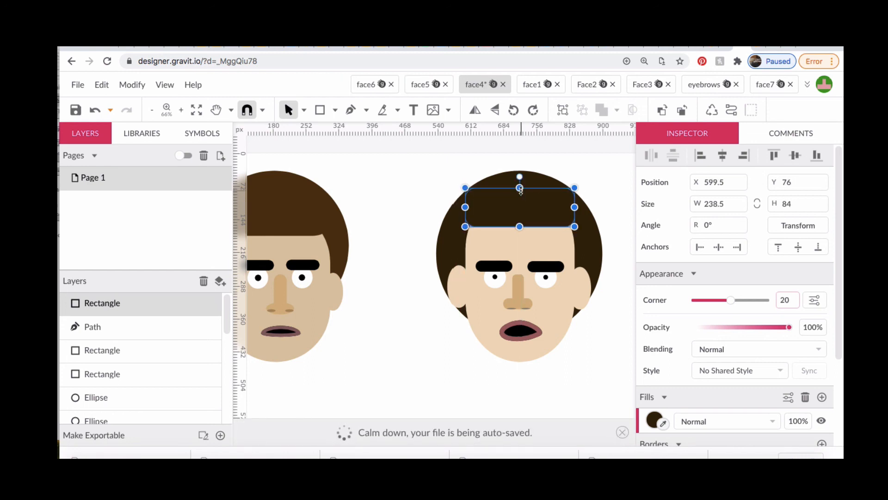
left_click(424, 166)
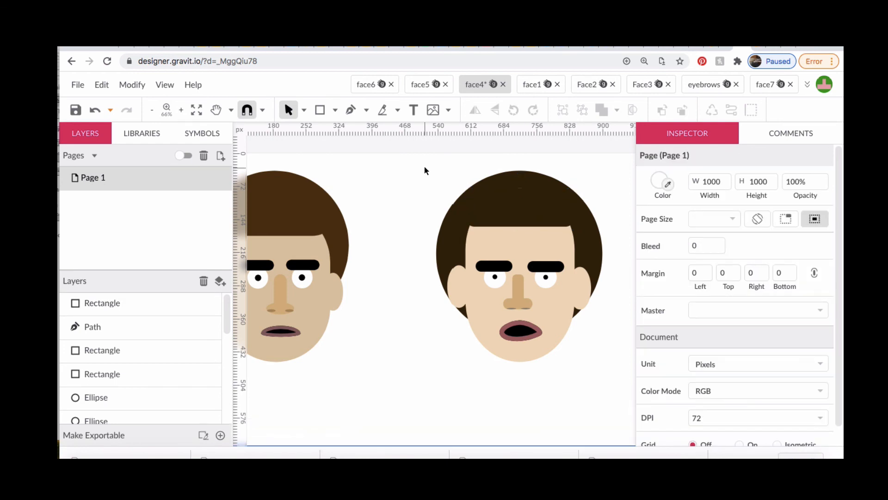
scroll(392, 208, "left", 3)
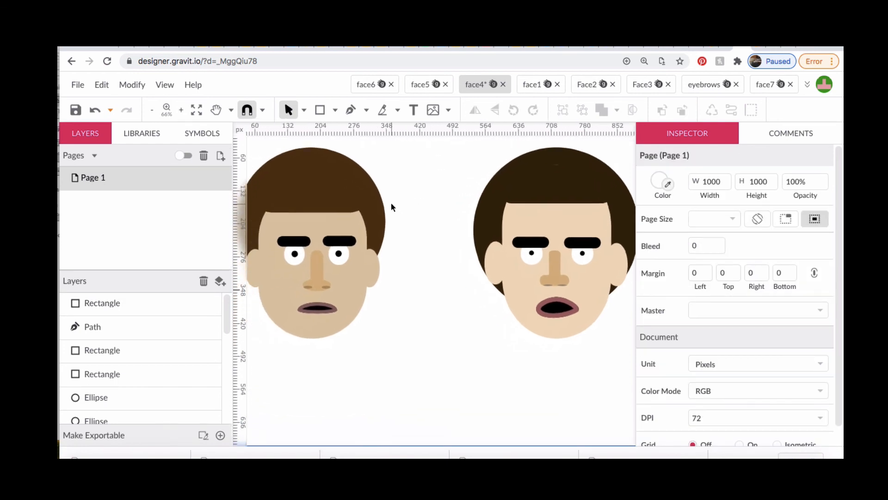
scroll(392, 207, "right", 3)
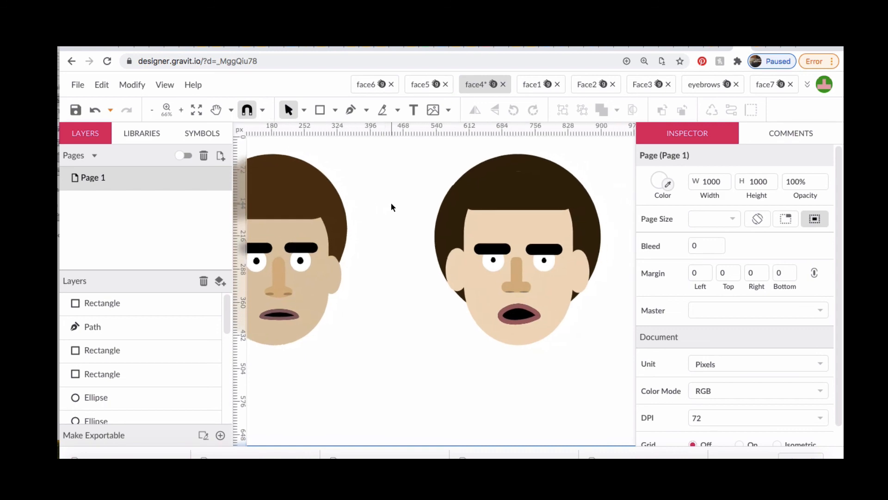
scroll(392, 208, "left", 1)
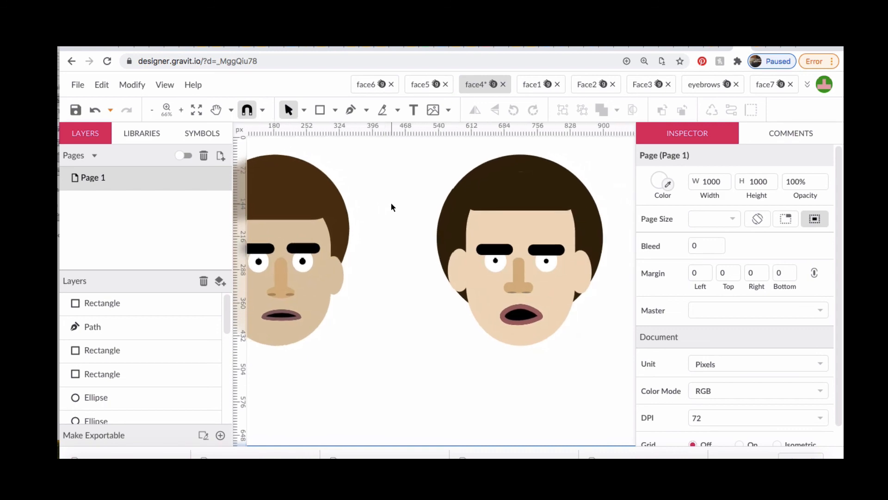